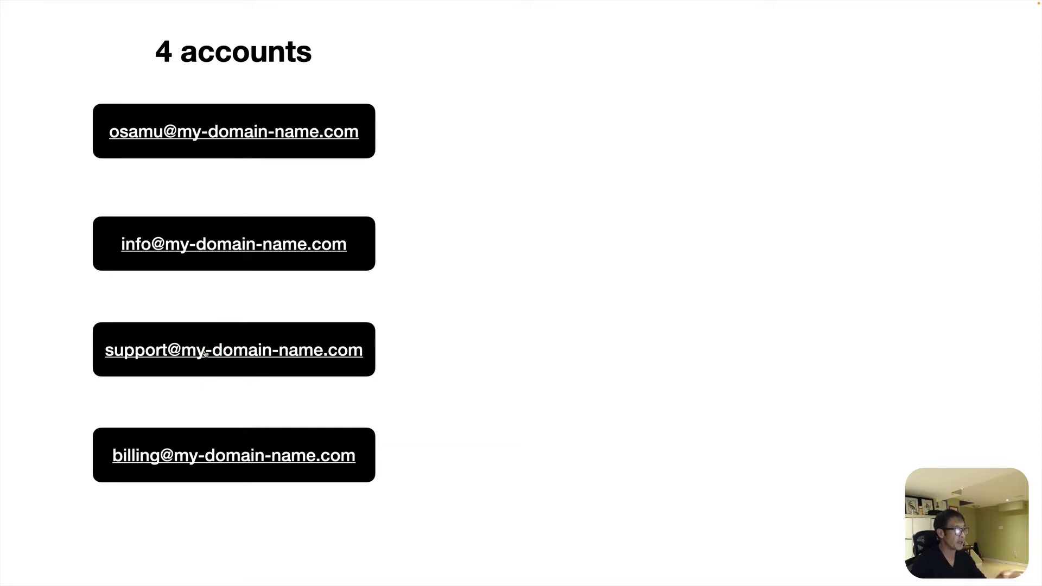
Advance the Keynote slides past the one-account, three-alias explanation.
key("Right")
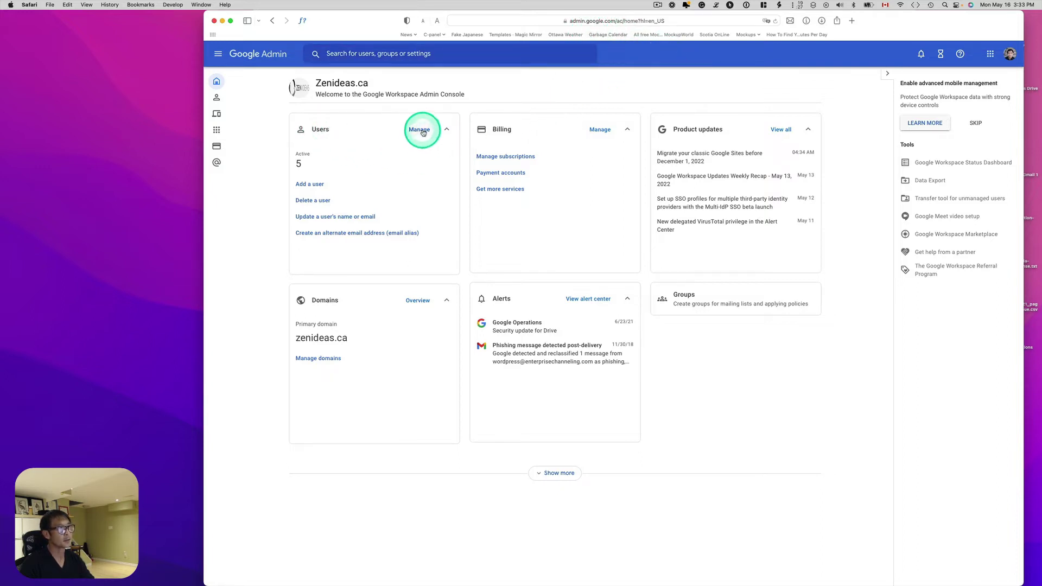
Open the main user's account from the Users list and expand User information.
left_click(421, 130)
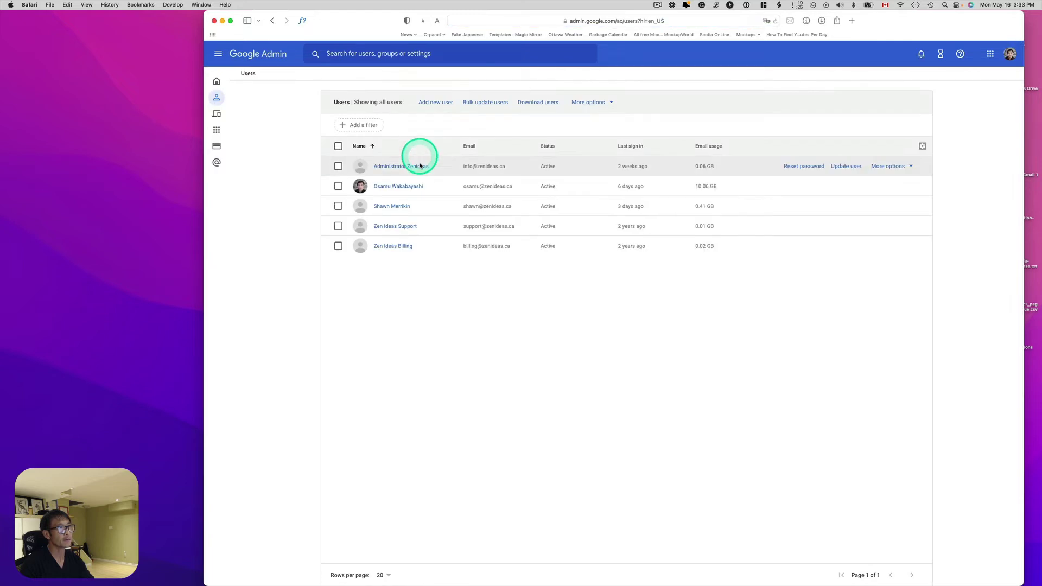
left_click(396, 188)
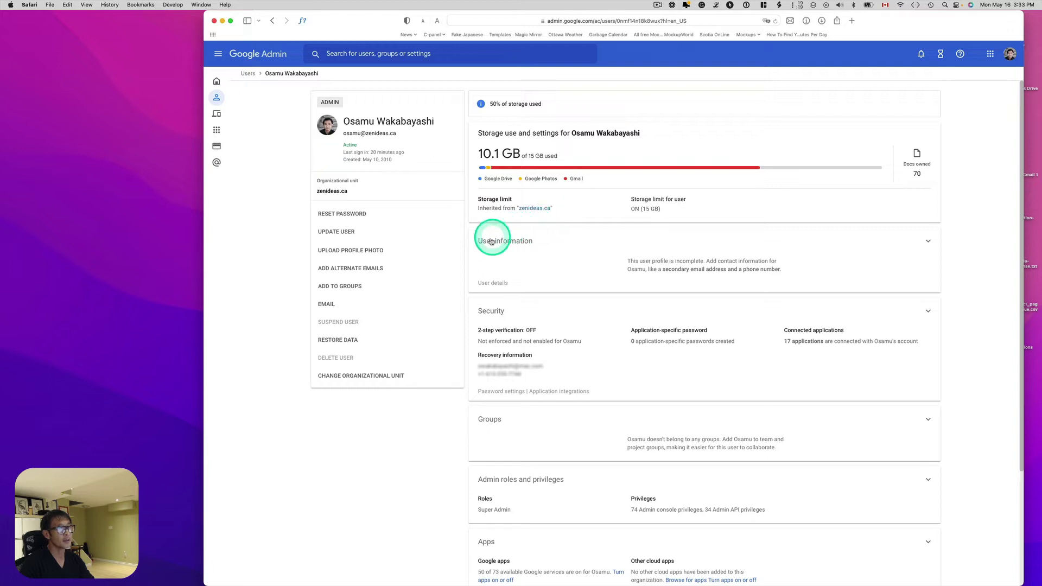
left_click(521, 242)
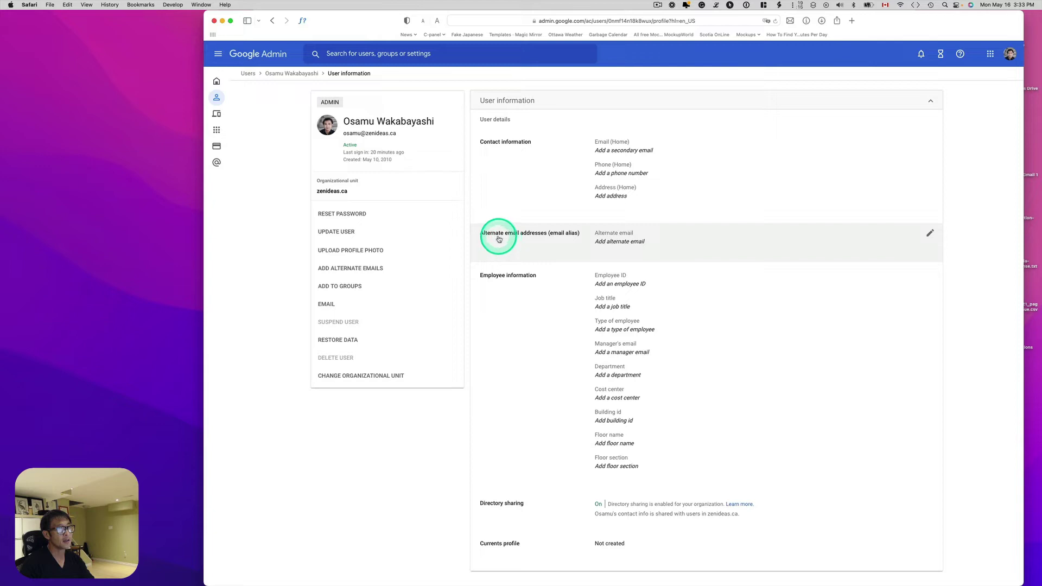
Enter support, info and billing as alternate emails and try saving them.
left_click(623, 246)
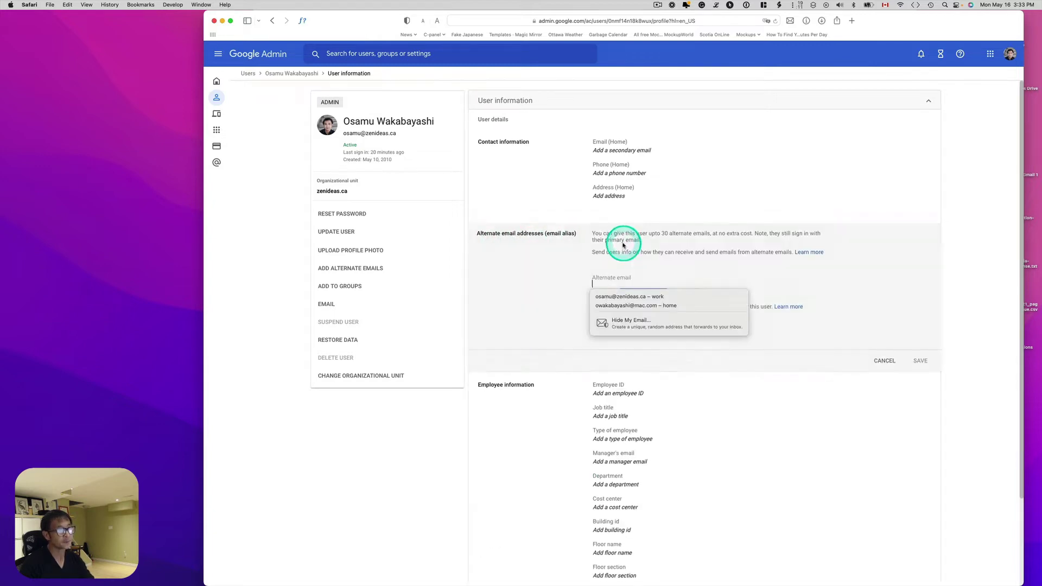
type("support")
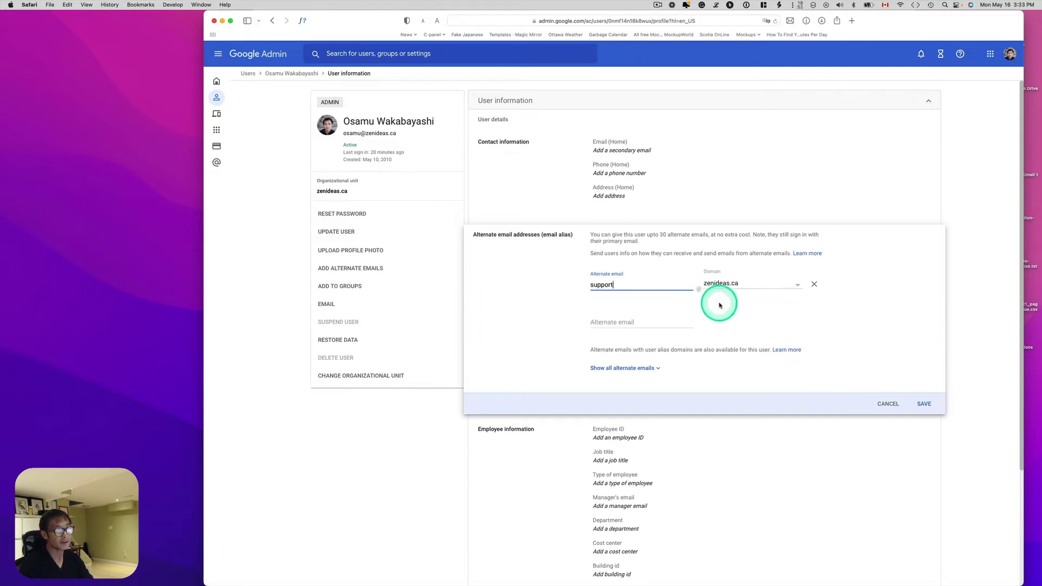
left_click(658, 323)
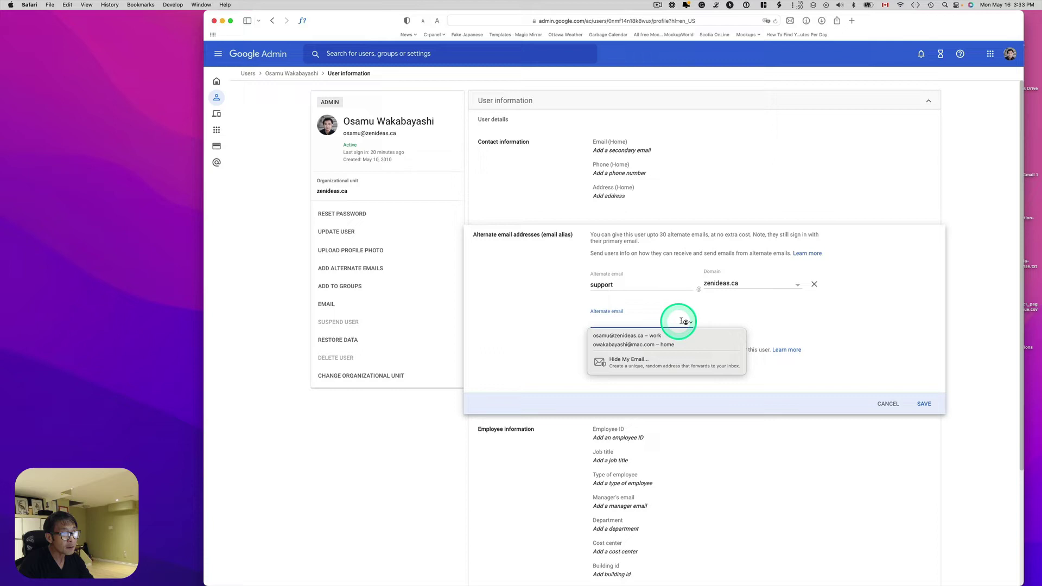
type("info")
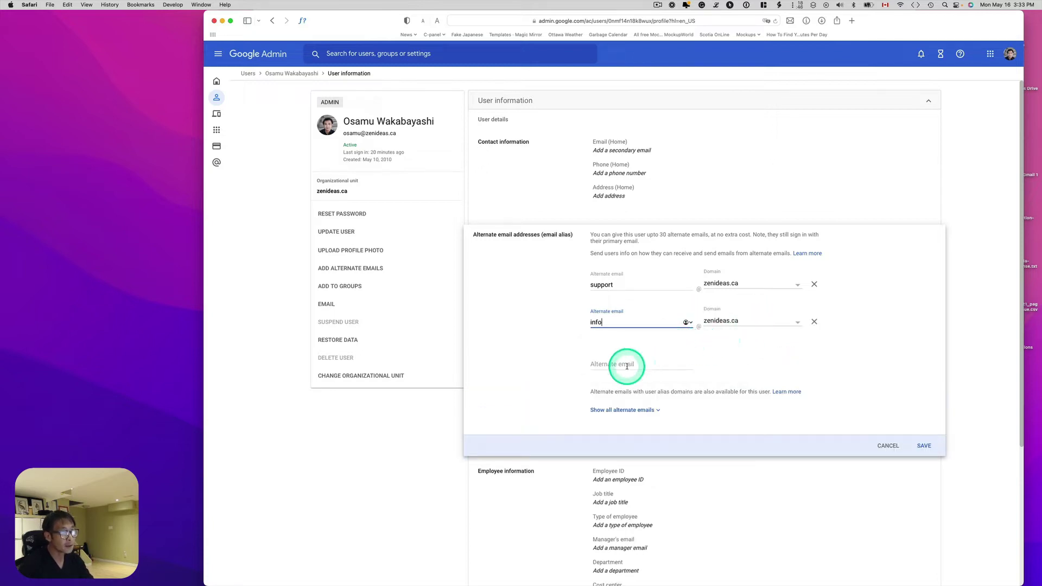
left_click(627, 366)
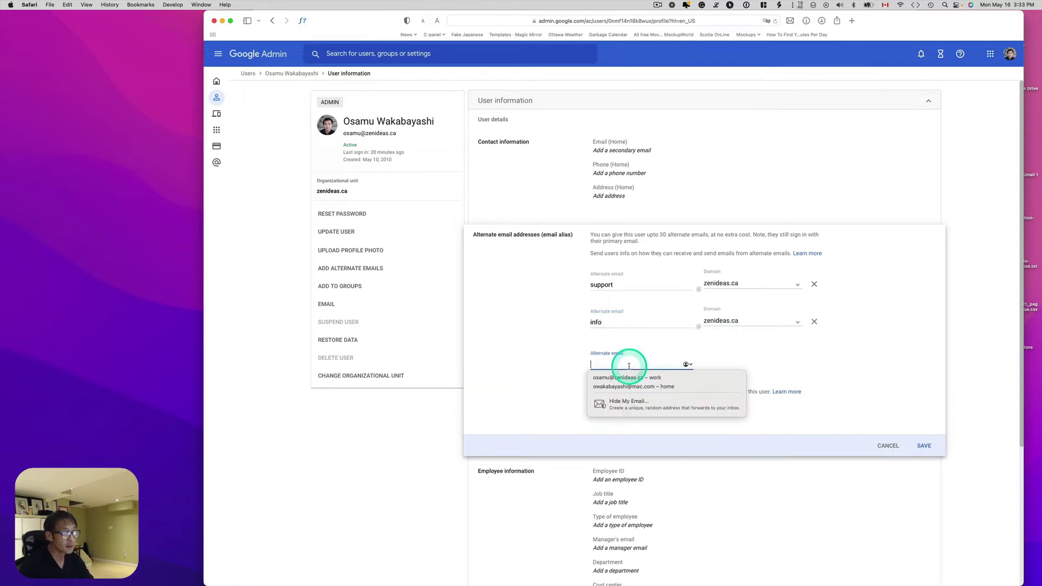
type("billing")
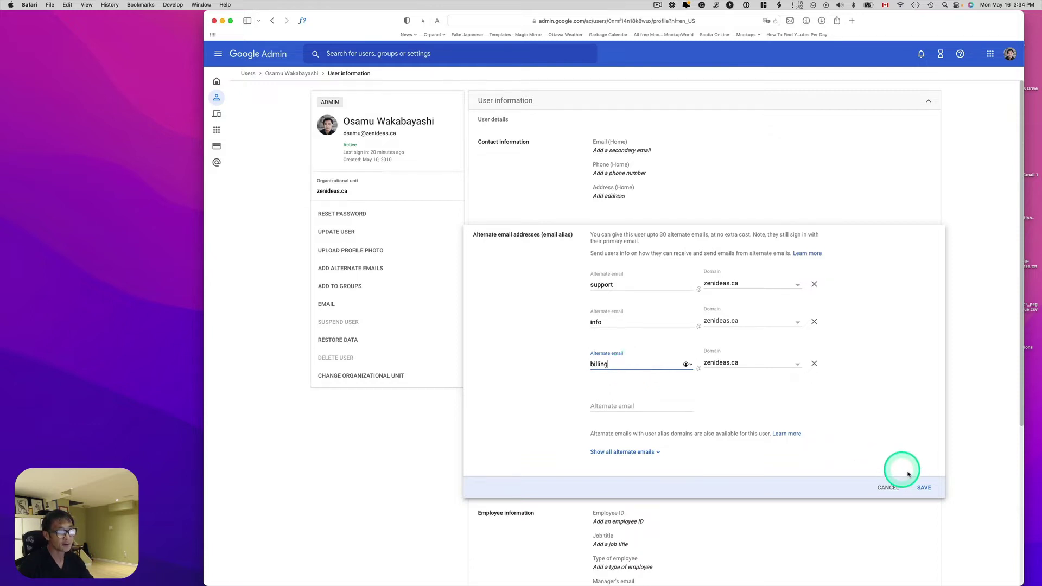
left_click(924, 488)
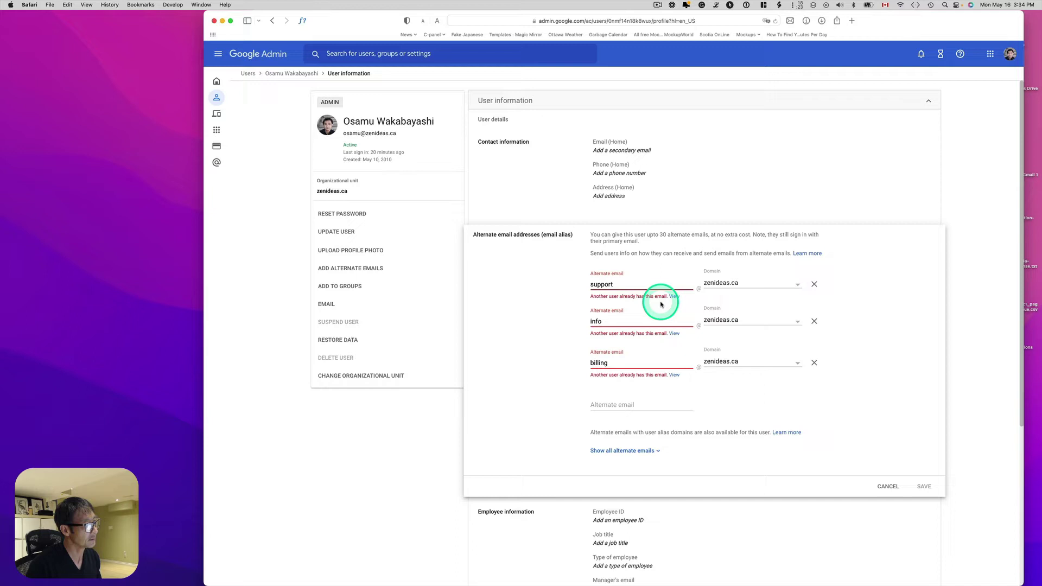
Discard the conflicting alias edits and delete the three extra users without transferring their data.
left_click(889, 487)
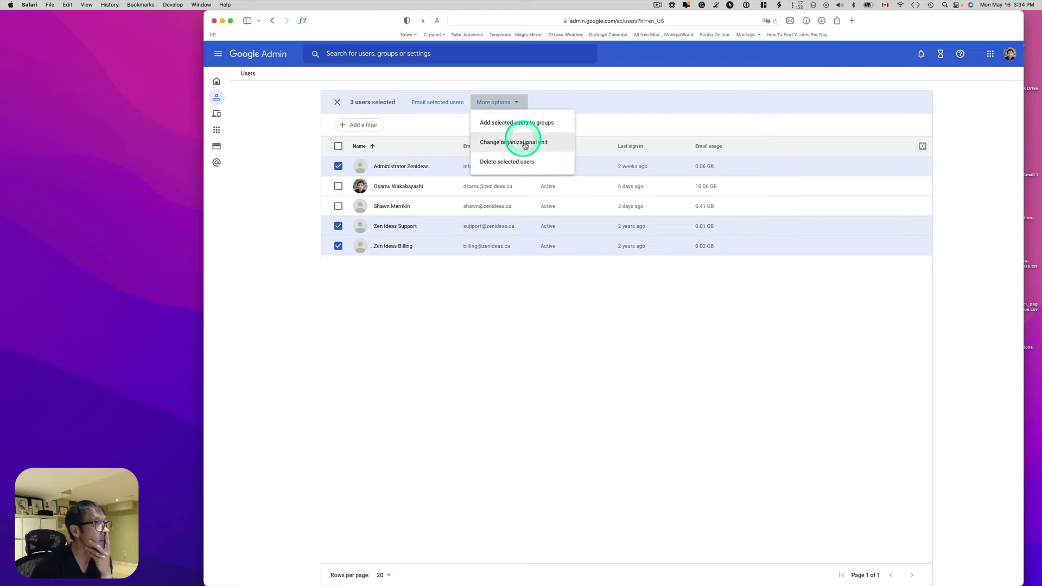
left_click(525, 164)
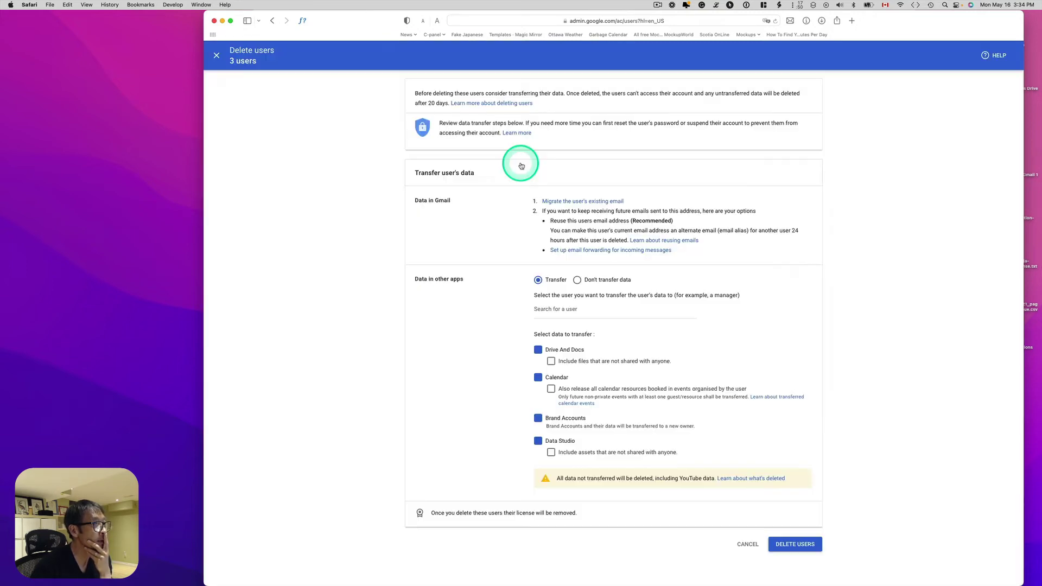
left_click(657, 5)
left_click(660, 30)
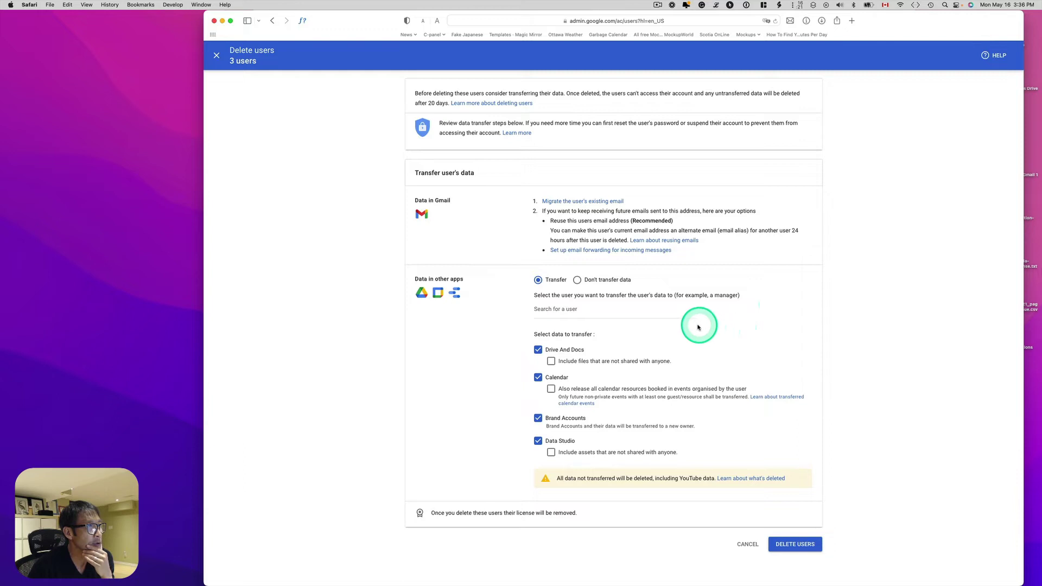
left_click(578, 280)
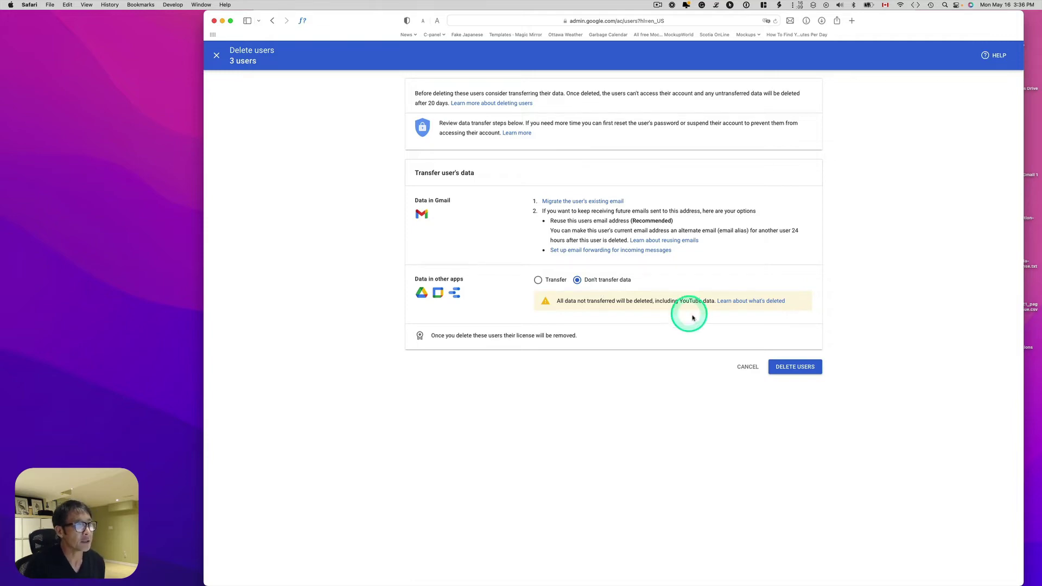
left_click(802, 367)
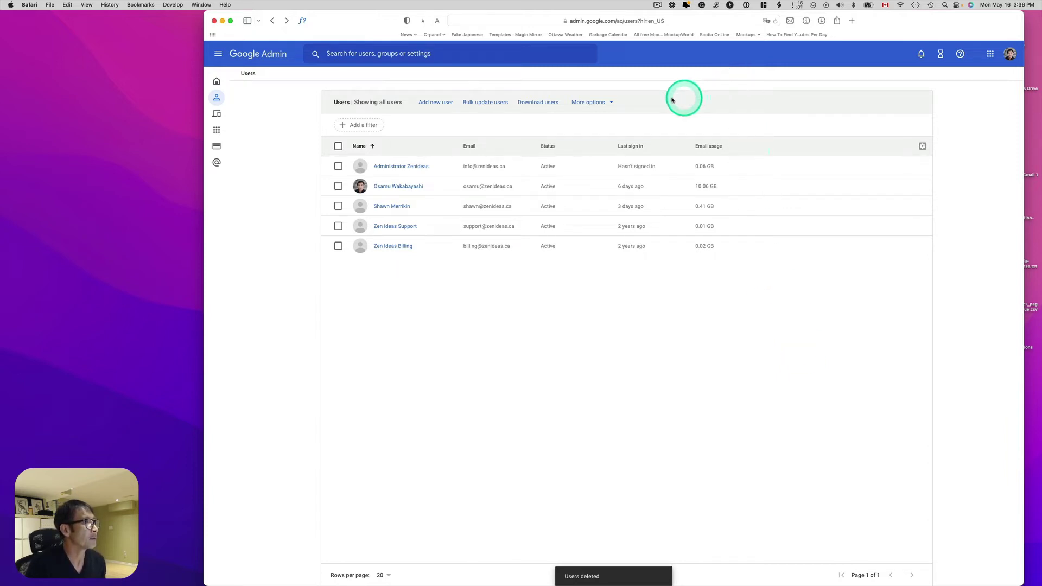
Return to the admin home and reopen the main user's User information.
left_click(265, 57)
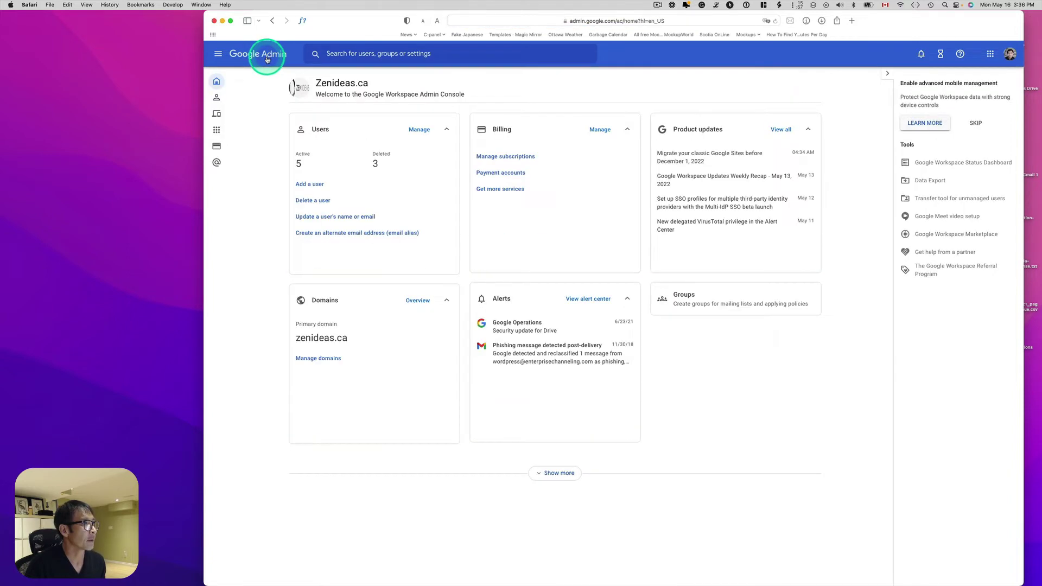
left_click(426, 136)
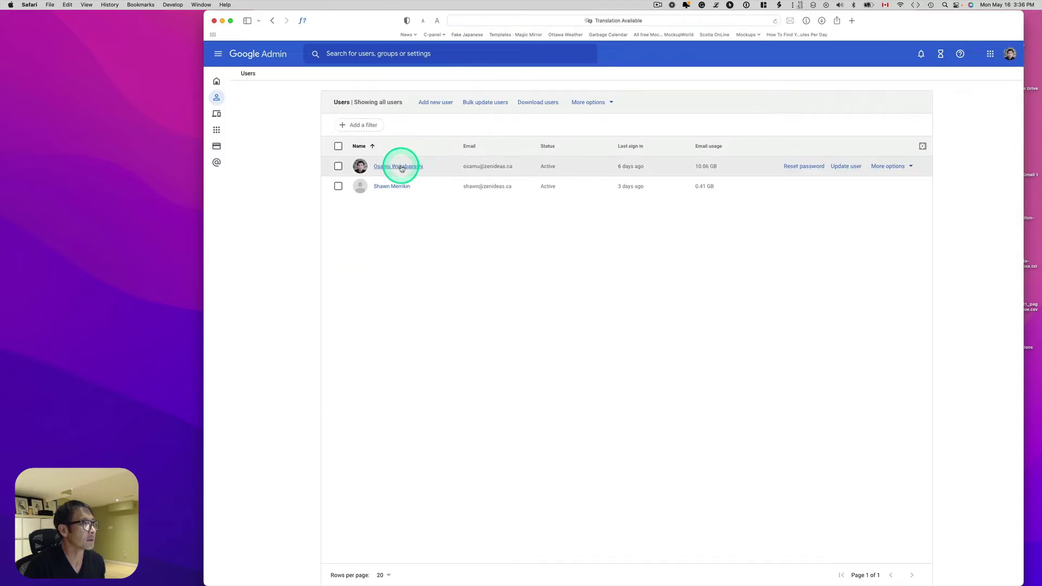
left_click(401, 166)
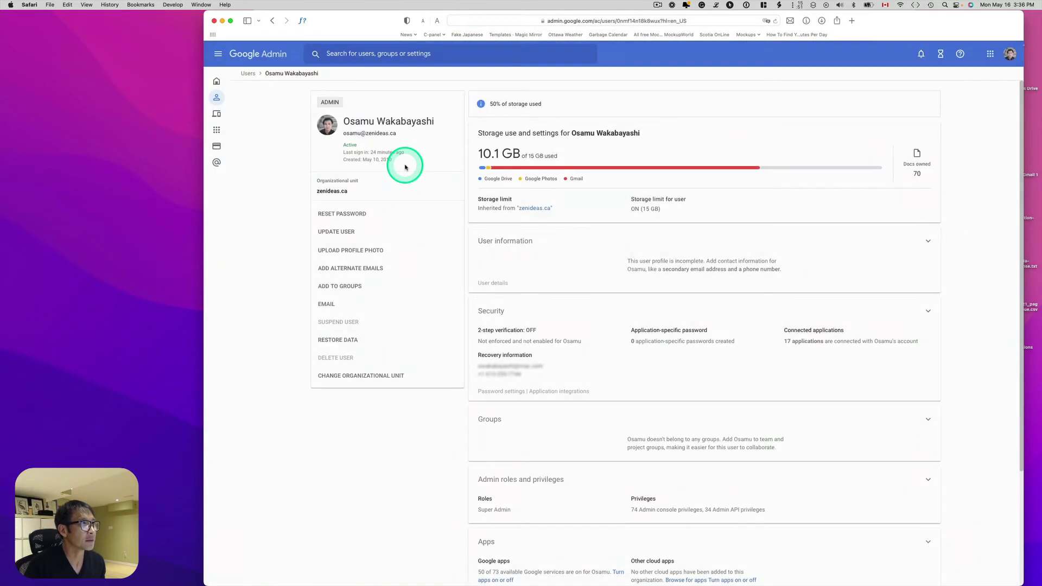
left_click(516, 240)
left_click(607, 242)
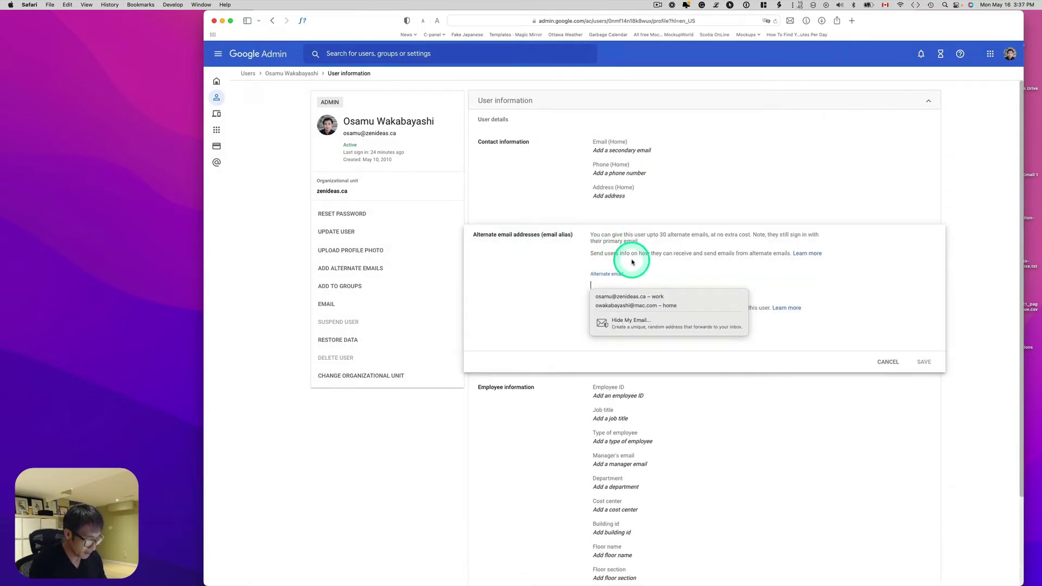
type("support")
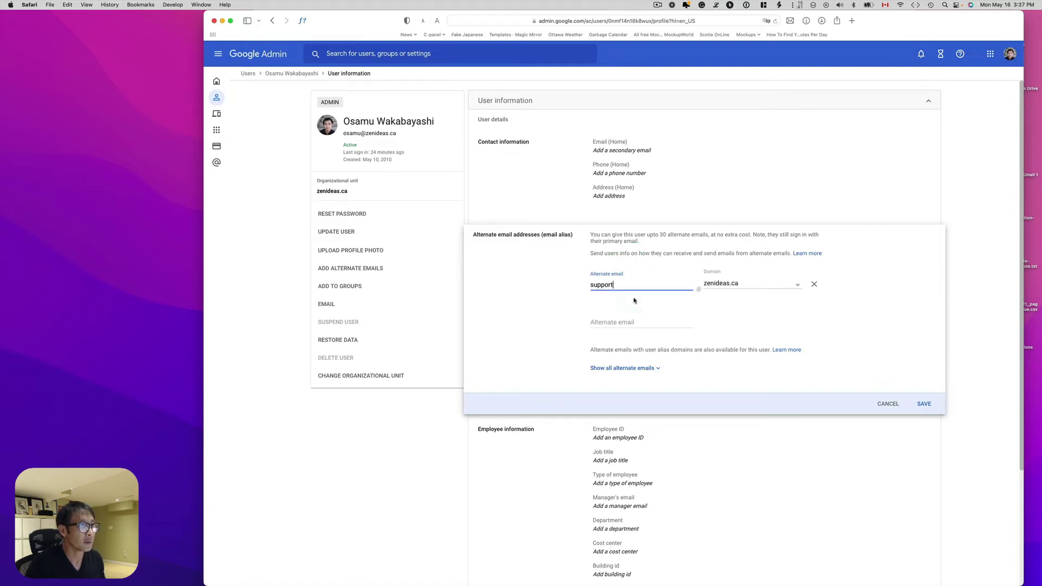
left_click(634, 319)
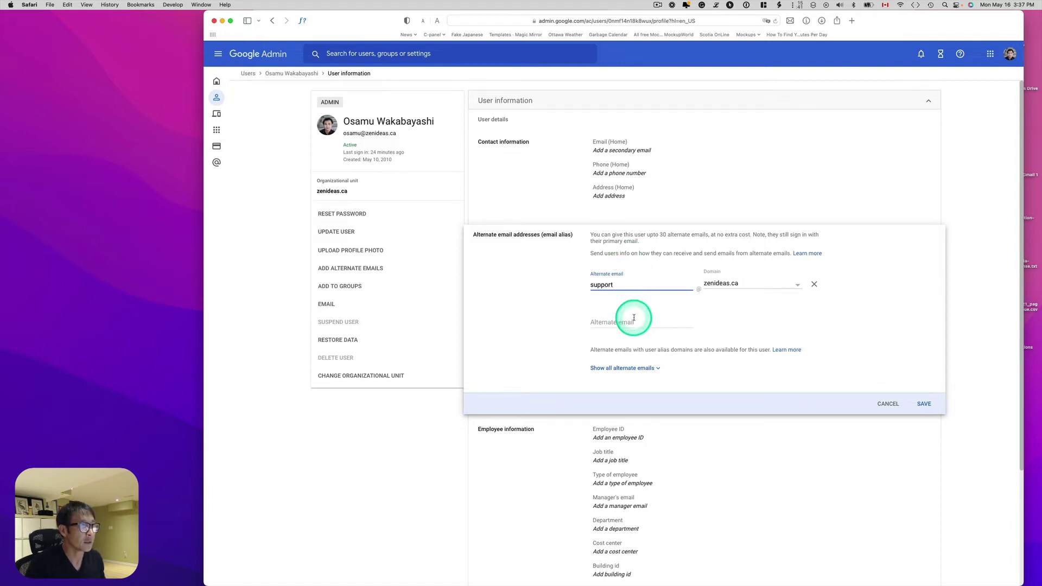
type("info")
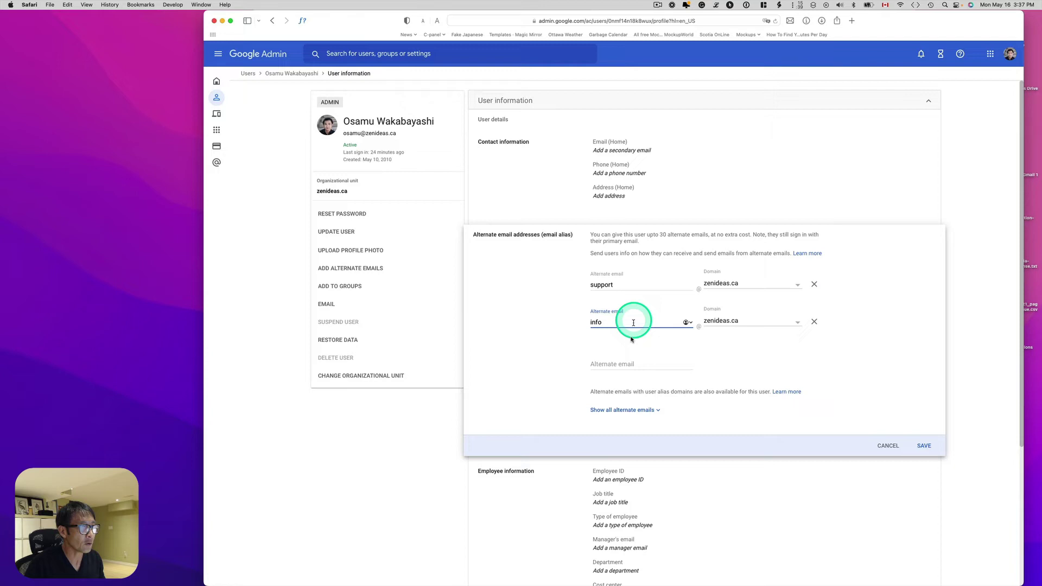
left_click(624, 363)
type("billing")
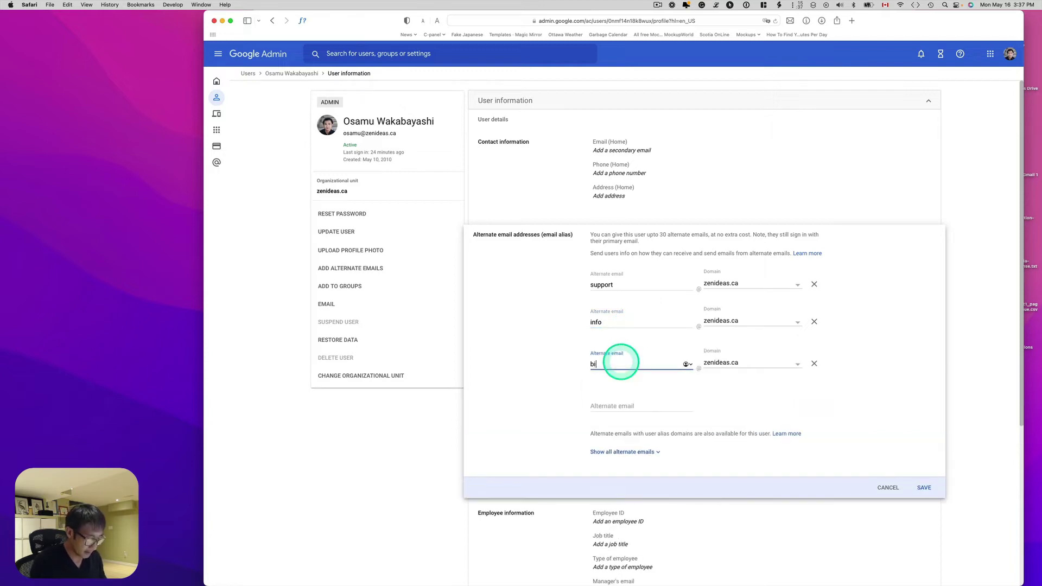
left_click(924, 487)
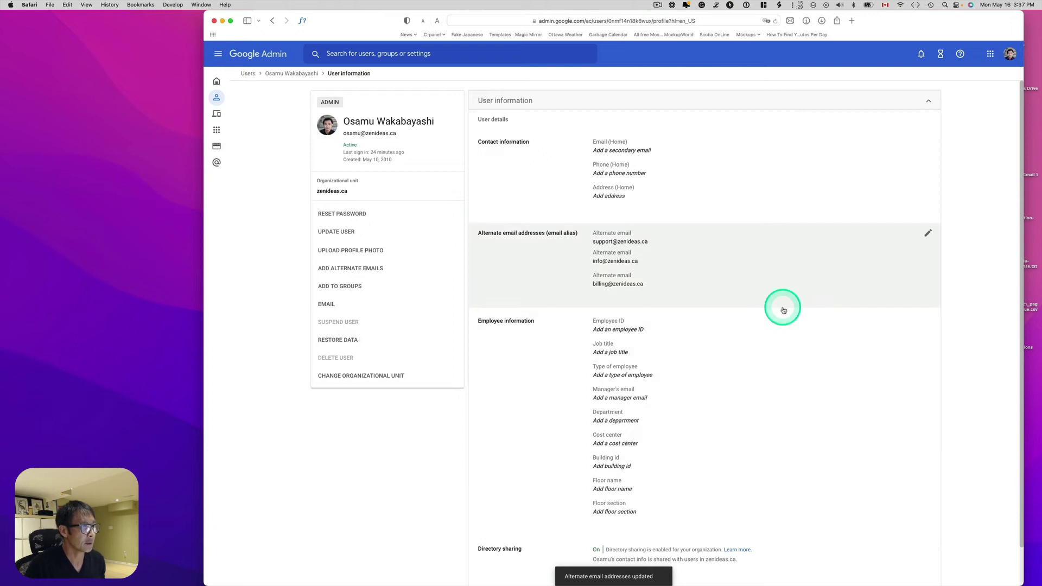
Send the Test message from Apple Mail to the support alias.
scroll(782, 308, "down", 1)
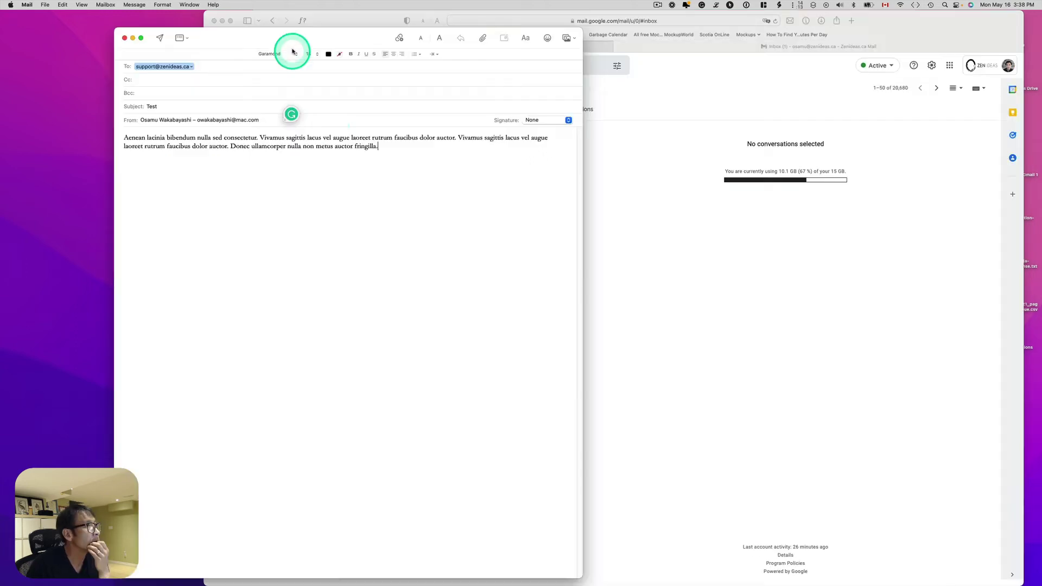
left_click_drag(293, 41, 357, 58)
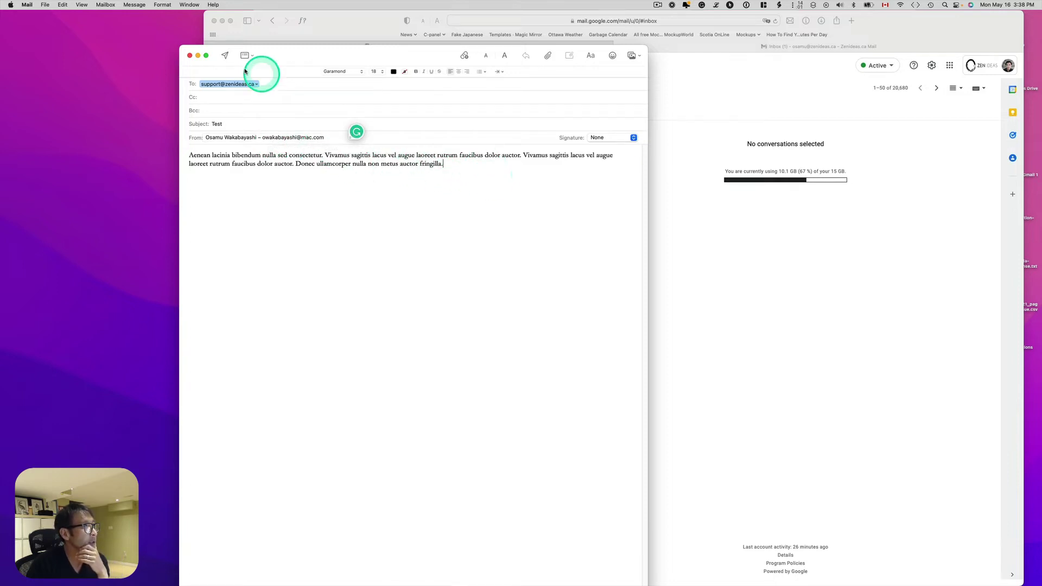
left_click(225, 55)
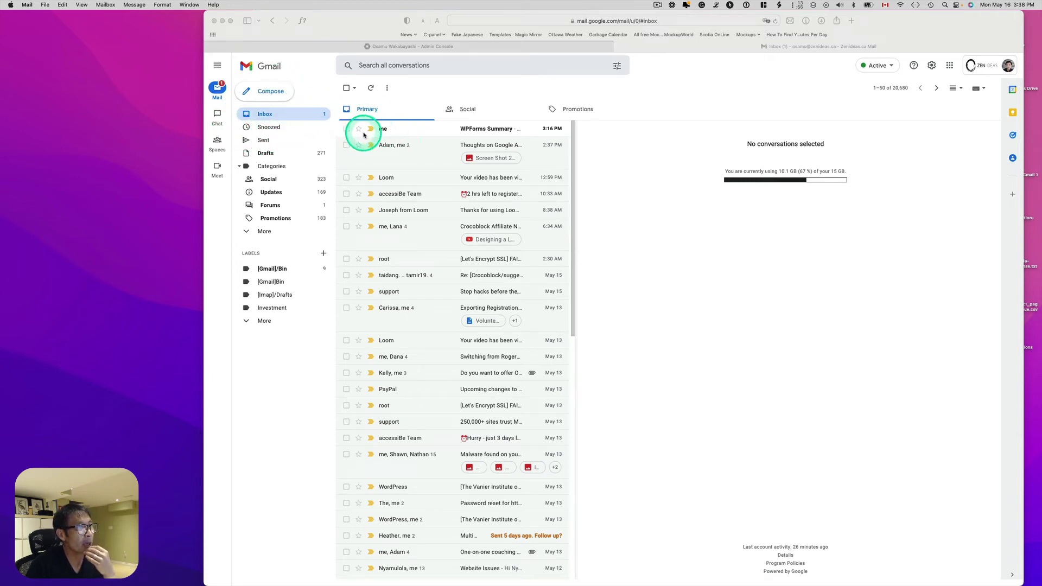
Refresh Gmail and open the new Test email, confirming it arrived via the support alias.
left_click(371, 88)
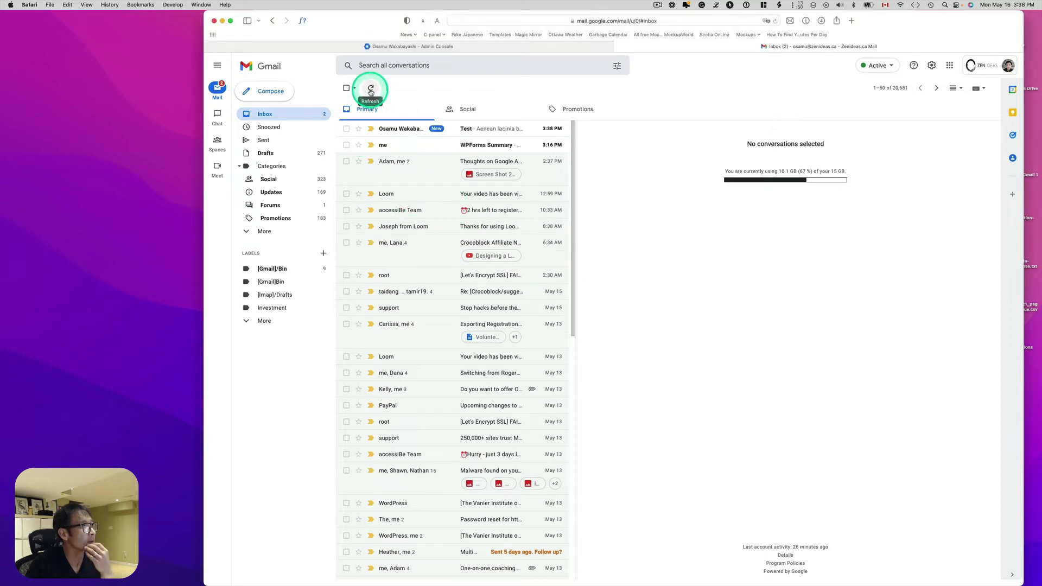
left_click(397, 131)
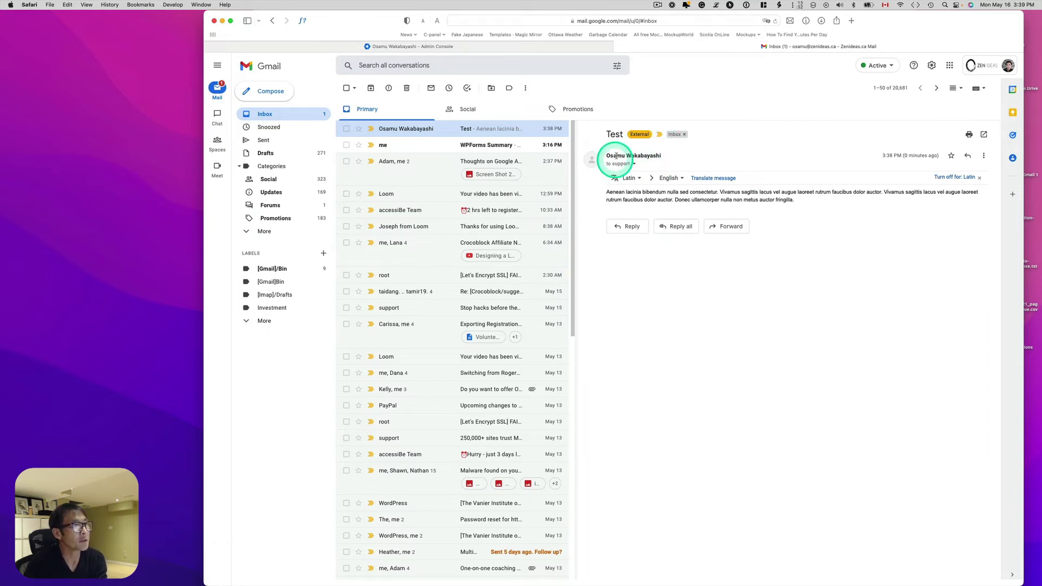
mouse_move(626, 166)
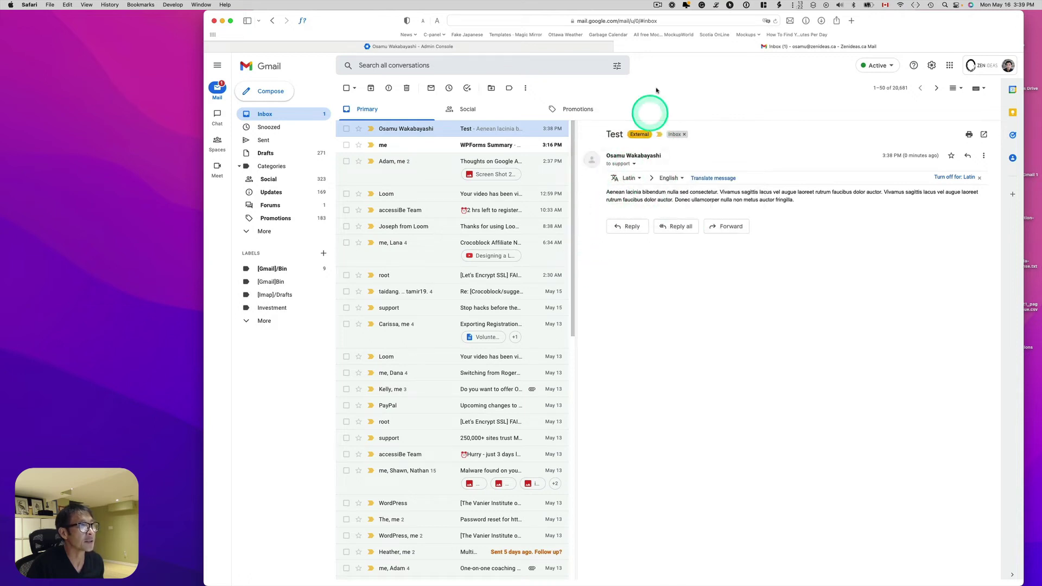
left_click(656, 6)
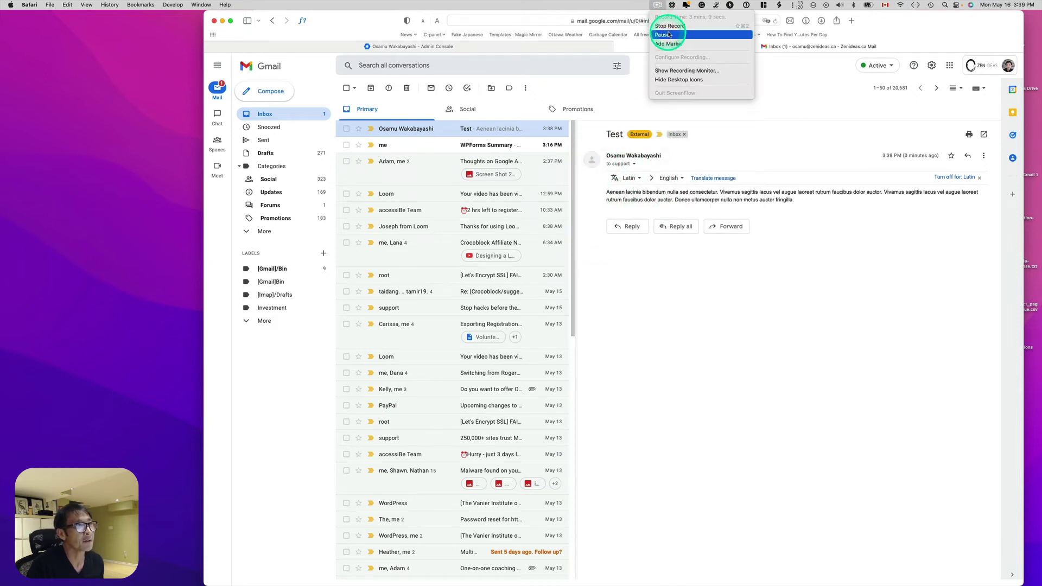
Send the 'Invoice test' message from Apple Mail to the billing alias.
left_click(667, 34)
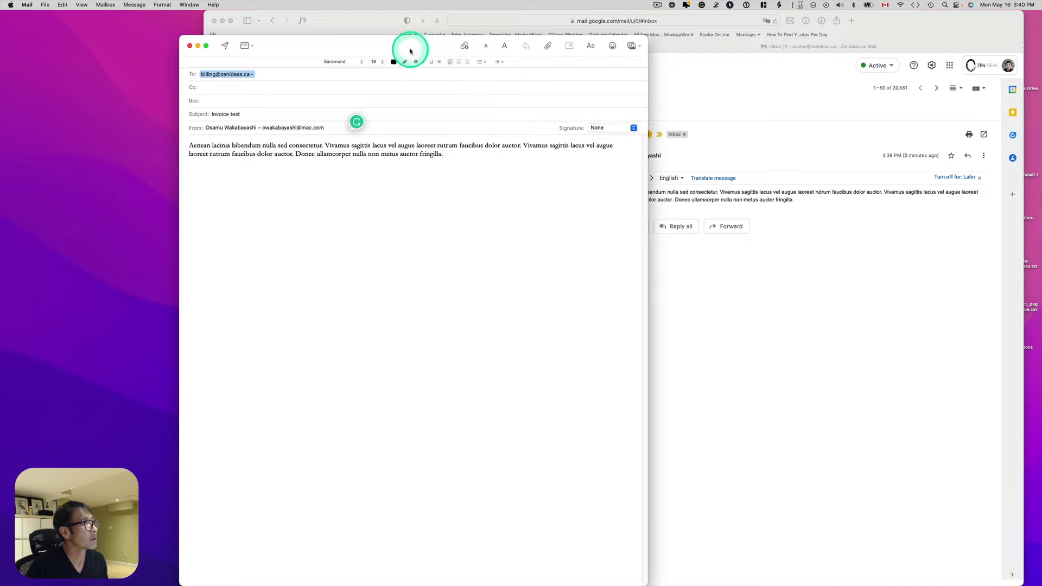
left_click_drag(412, 46, 397, 47)
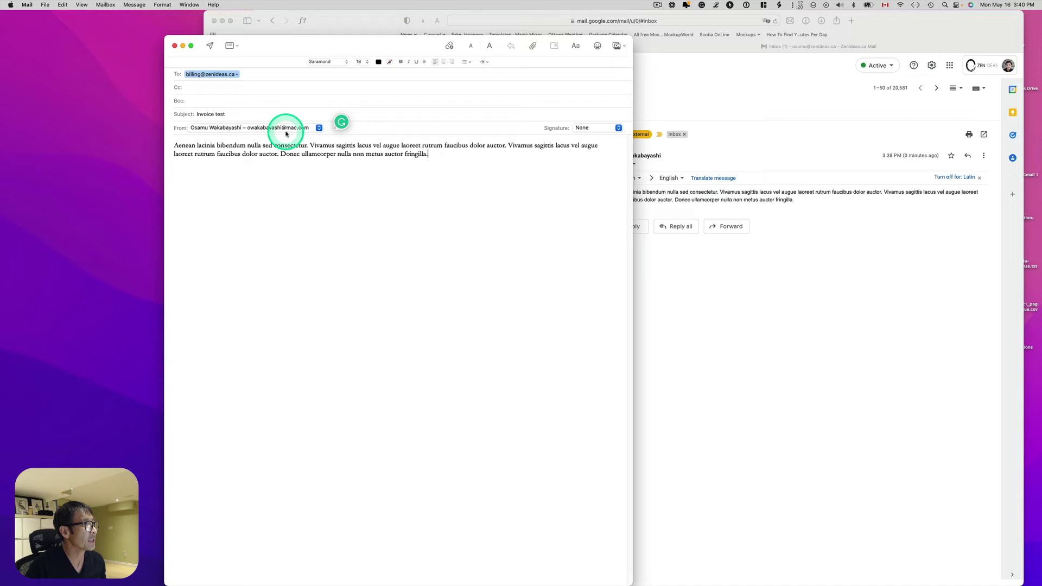
left_click(210, 46)
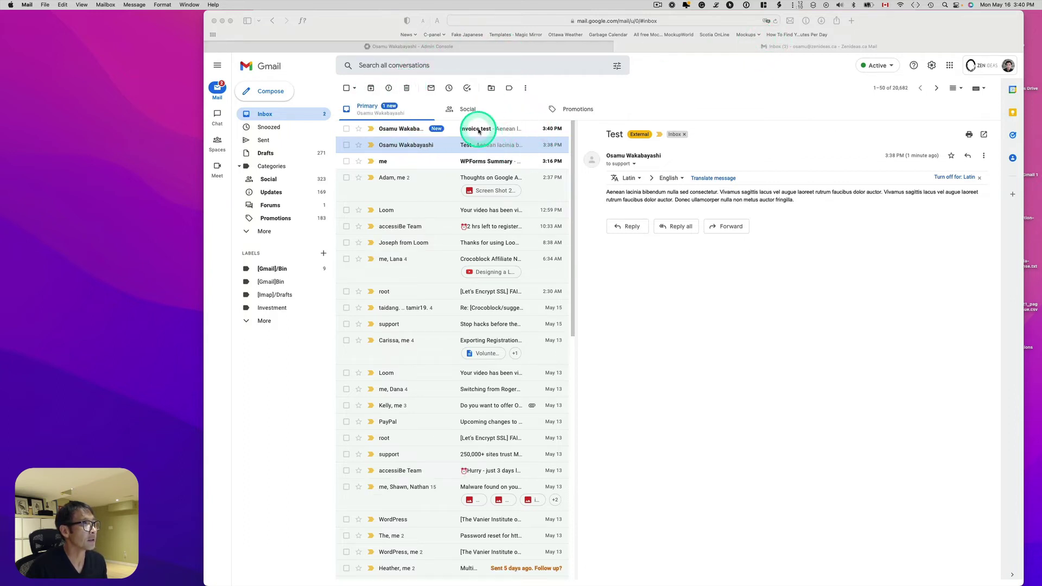
Open the Invoice test message in Gmail and check it was addressed to billing.
left_click(478, 131)
left_click(468, 129)
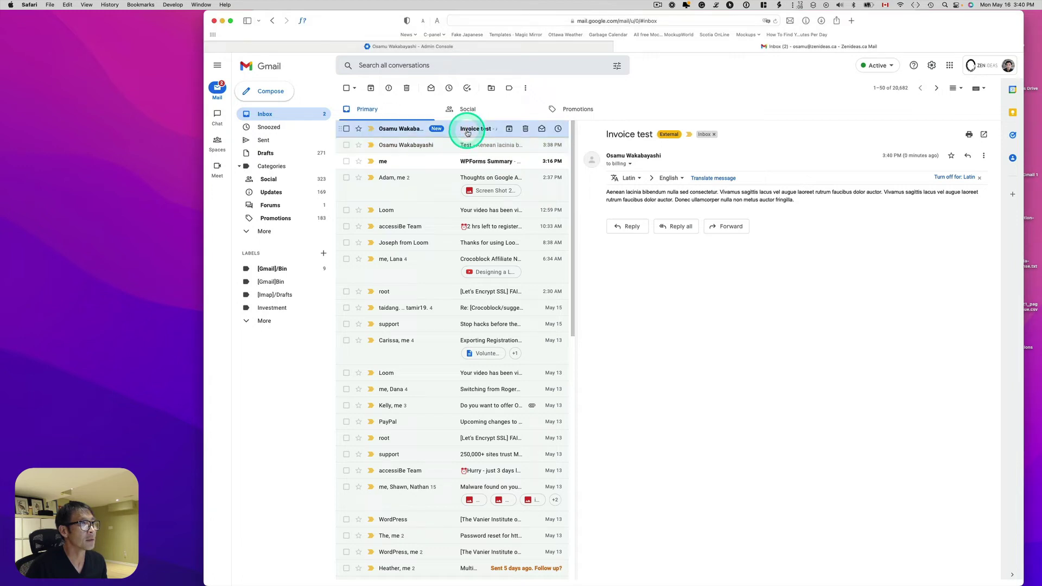
left_click(630, 165)
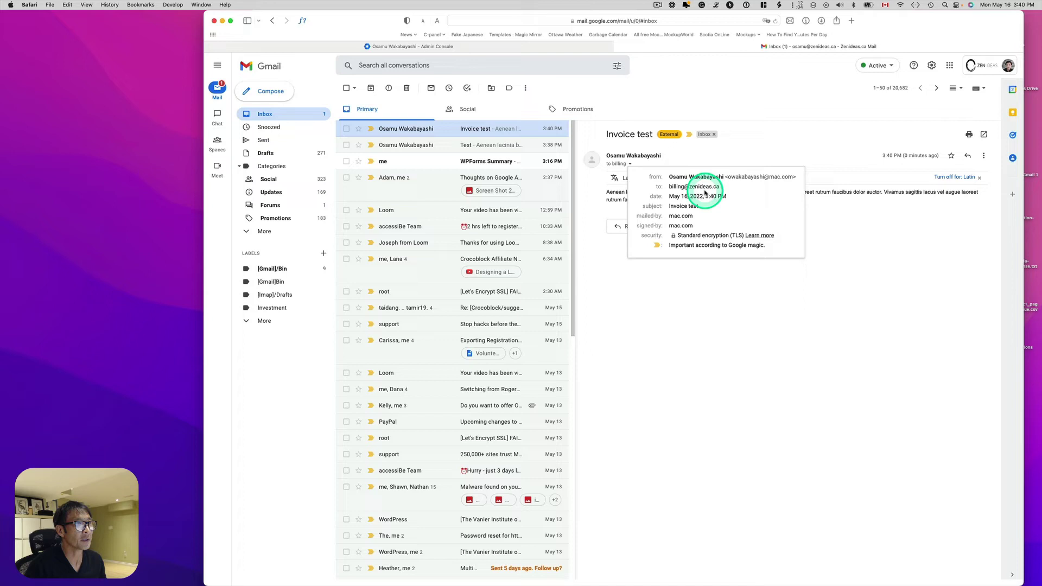
left_click(725, 325)
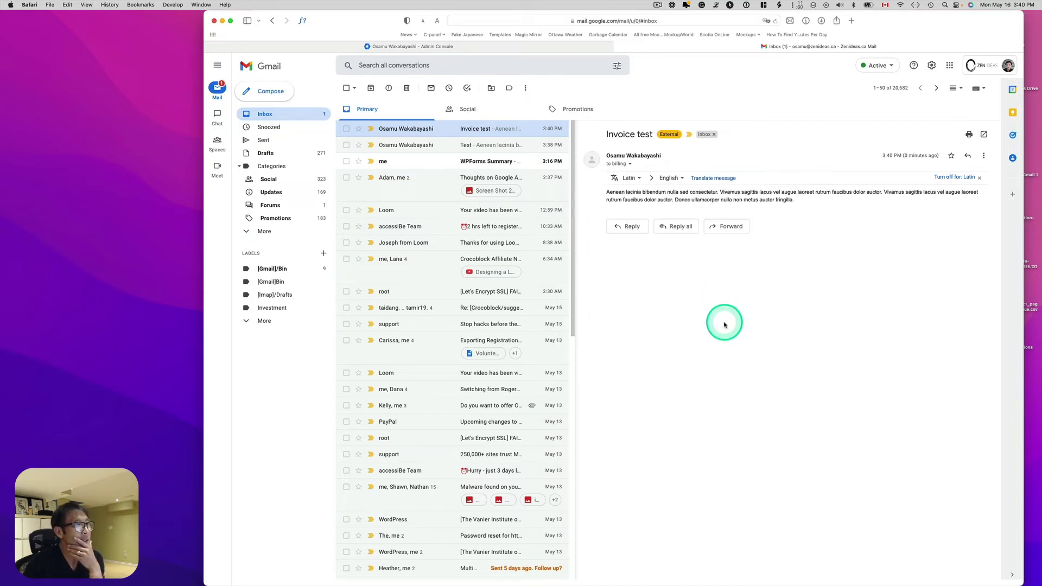
Reply with 'I will get back to you shortly.' and send it.
left_click(631, 227)
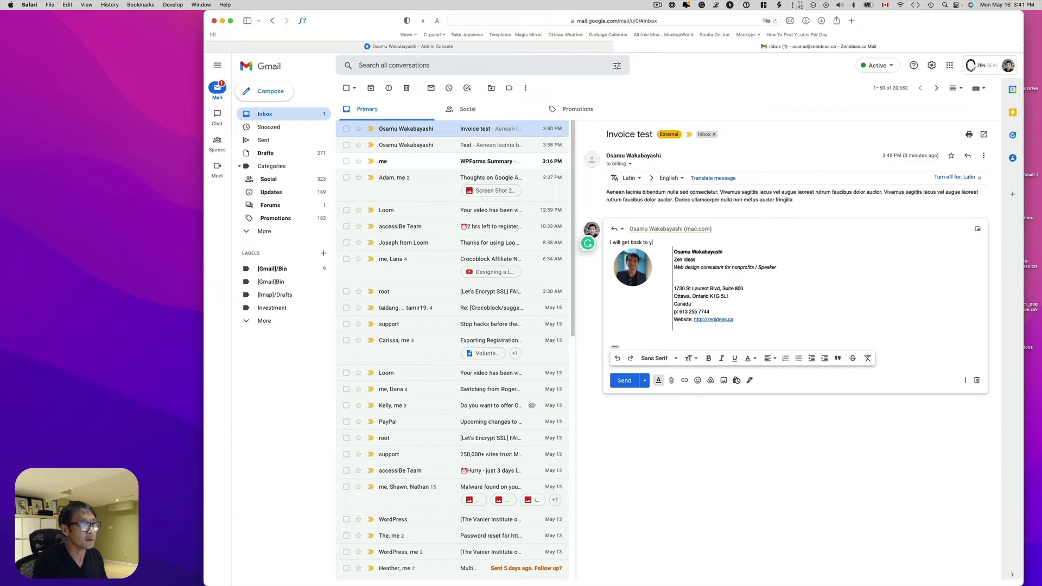
key("Return")
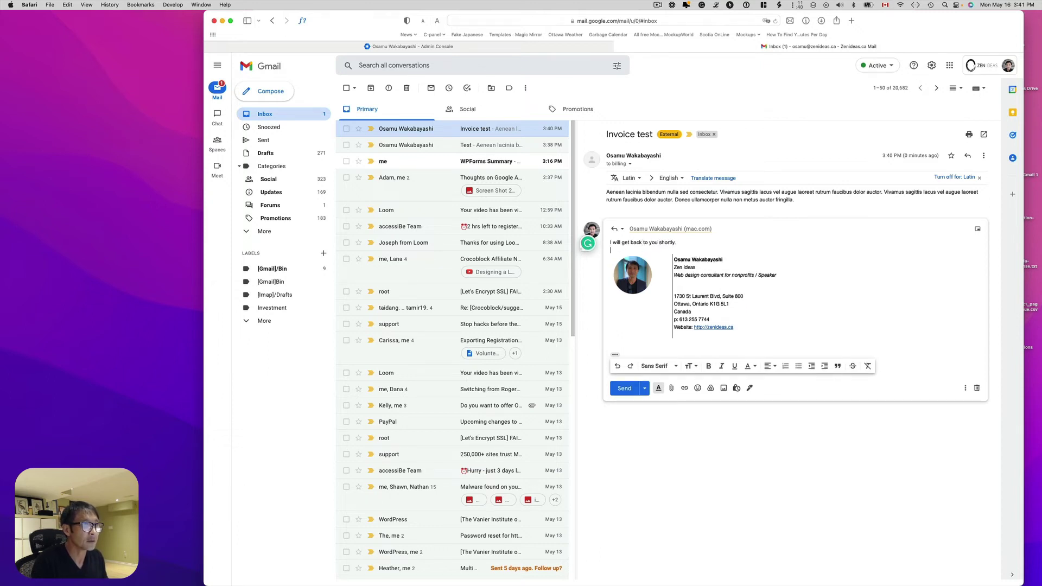
left_click(624, 388)
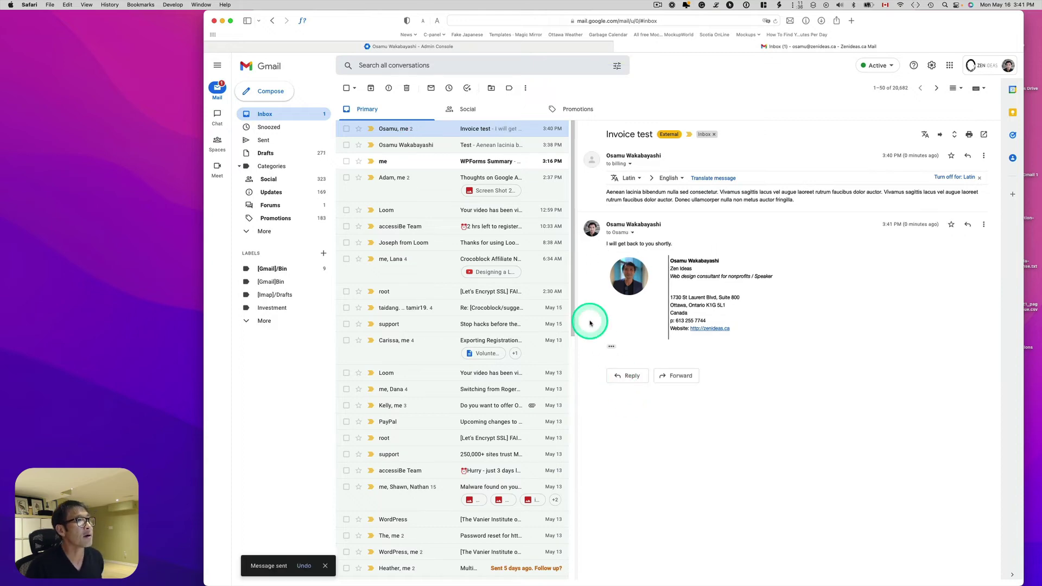
key("super+Tab")
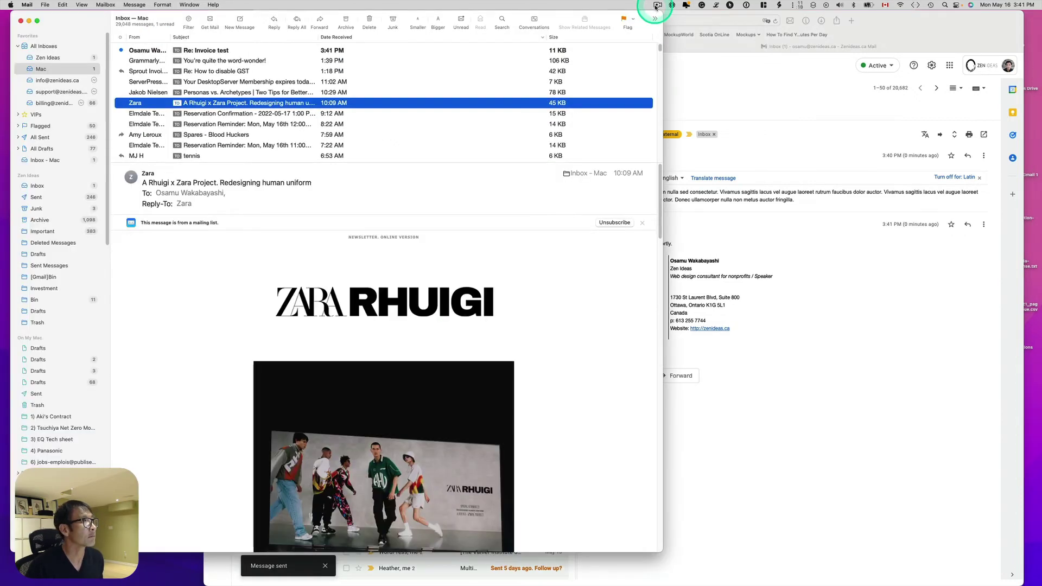
Check the actual sender address of the Re: Invoice test and Re: Test replies in Apple Mail.
left_click(144, 50)
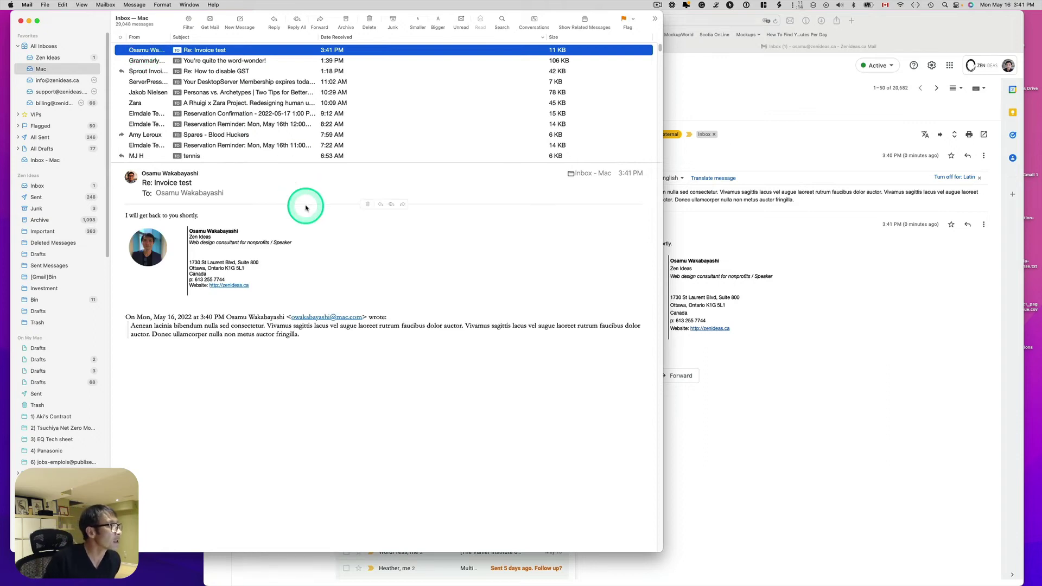
left_click(200, 174)
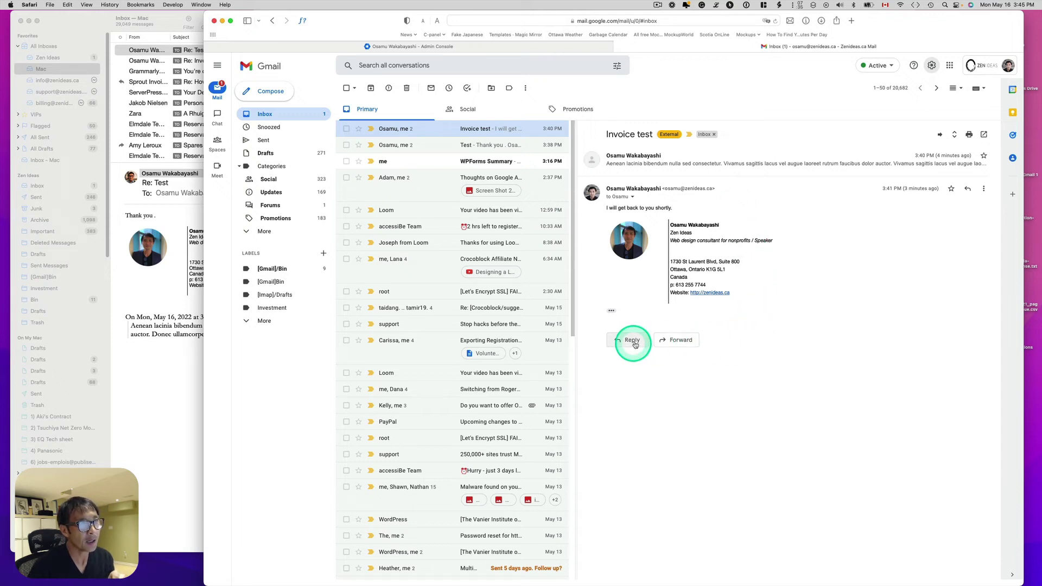
left_click(151, 357)
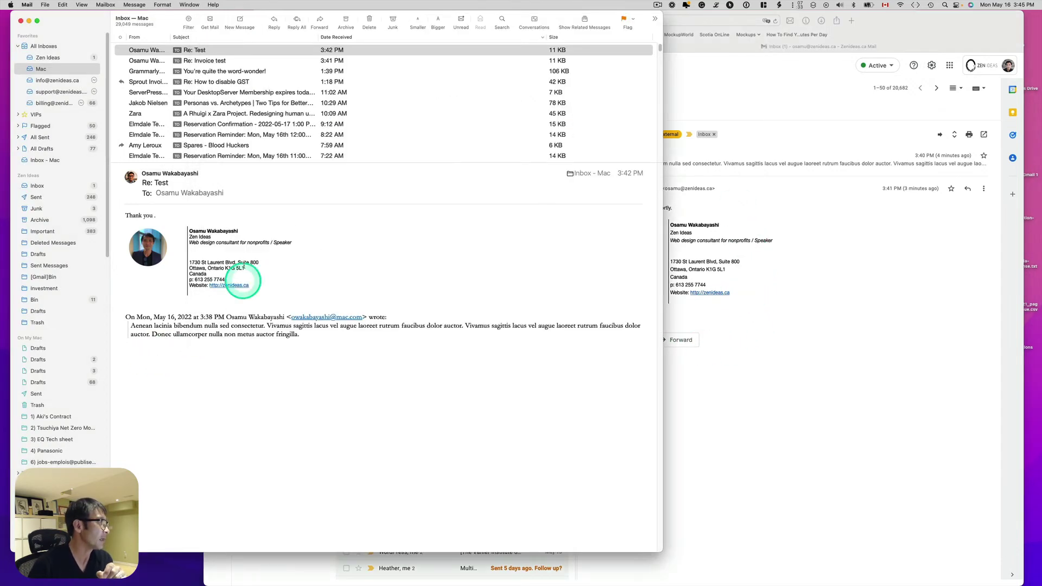
left_click(201, 175)
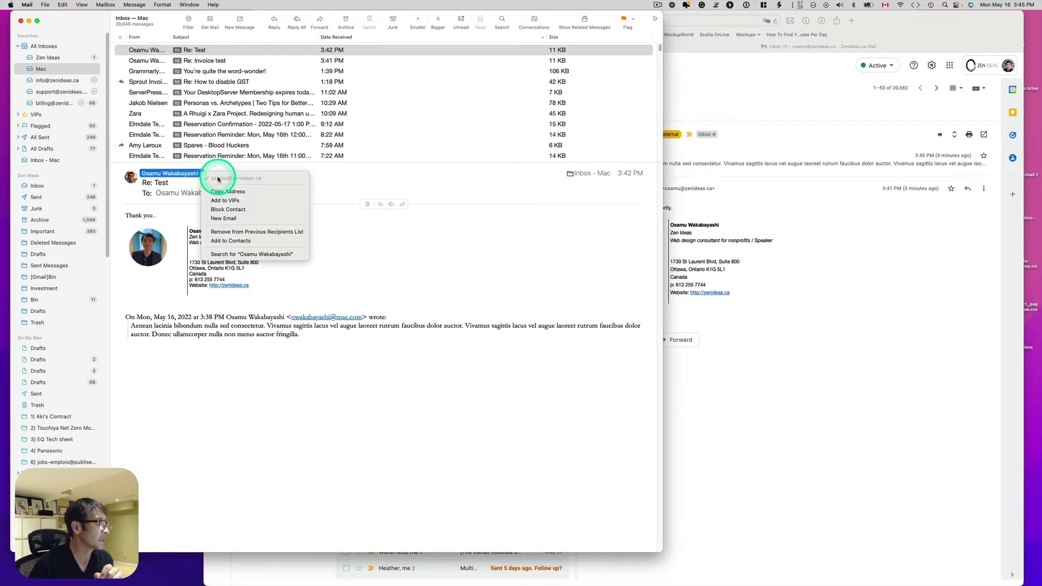
left_click(861, 371)
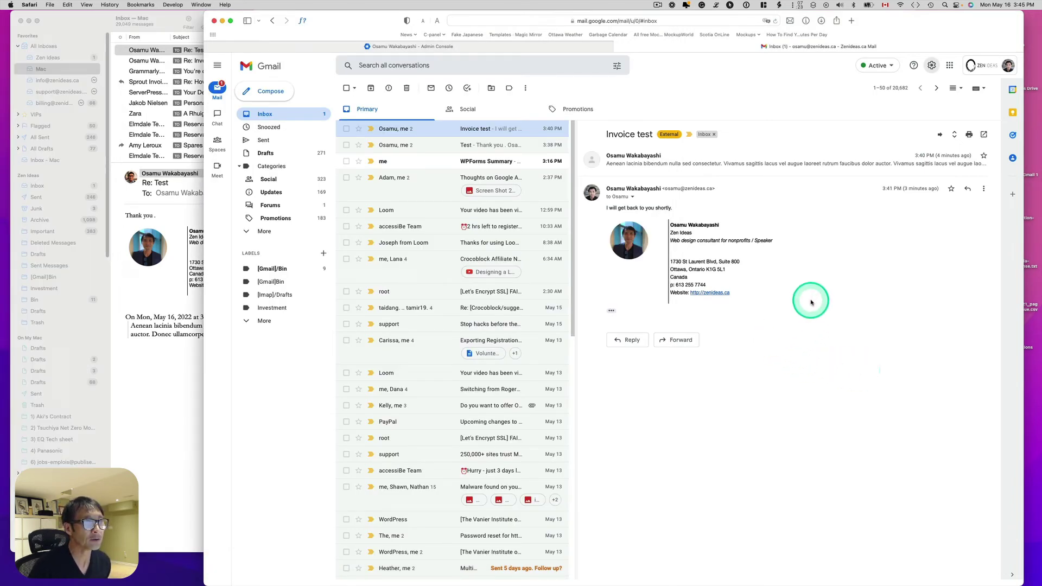
Open Gmail's Accounts settings and start adding another send-as address.
left_click(931, 66)
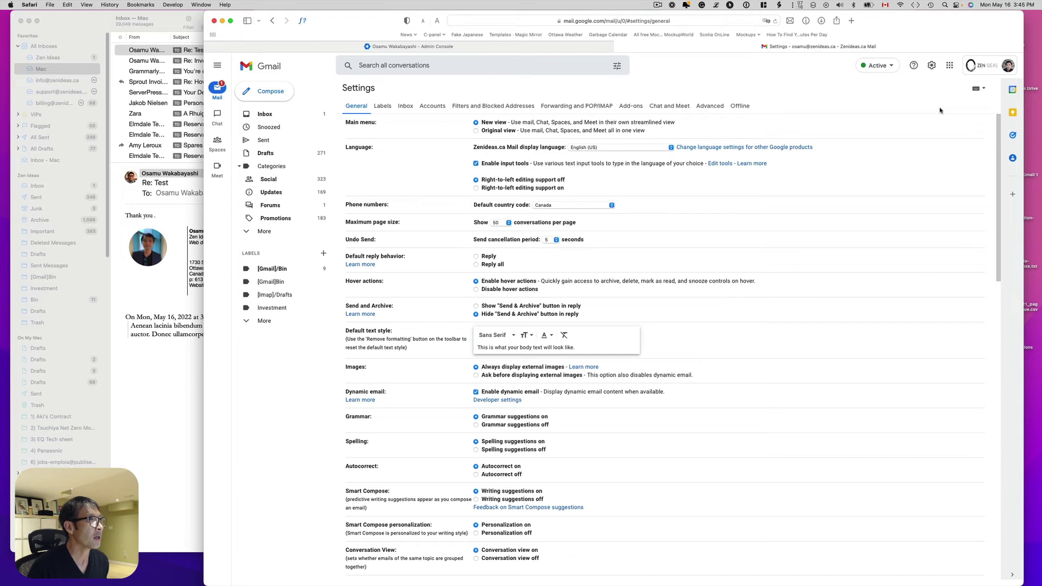
left_click(433, 107)
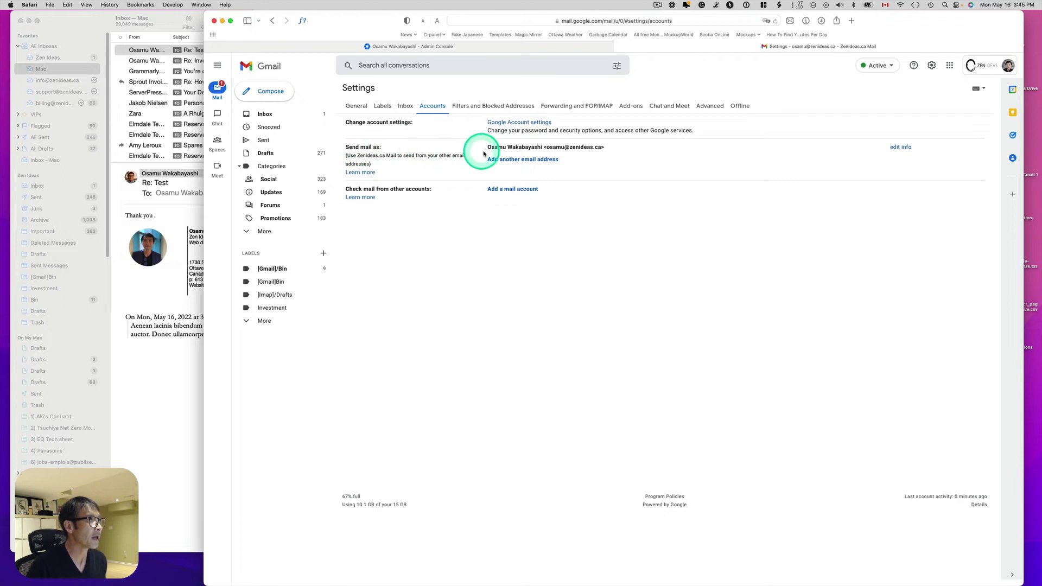
left_click(521, 162)
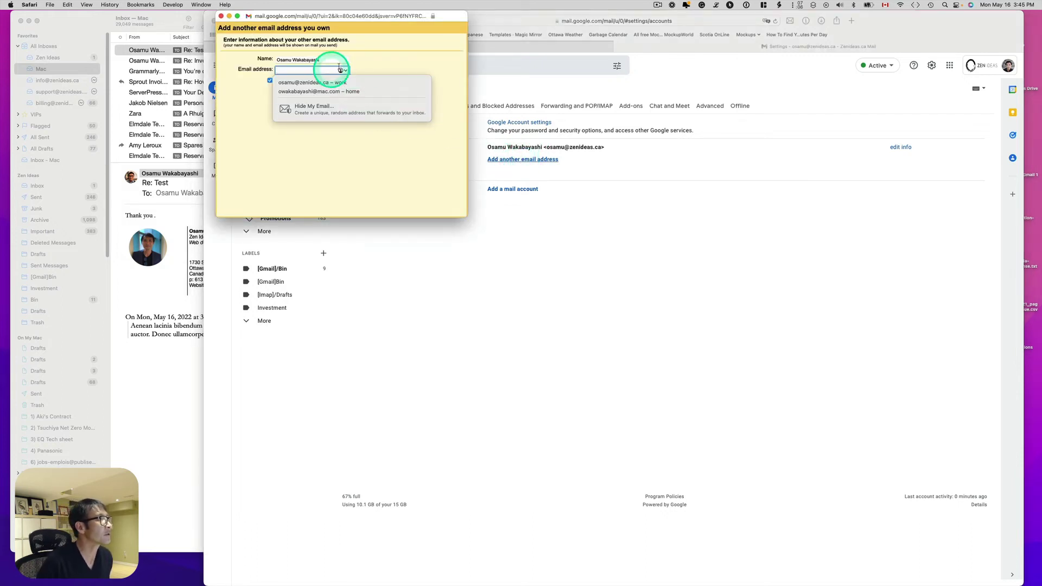
left_click(323, 60)
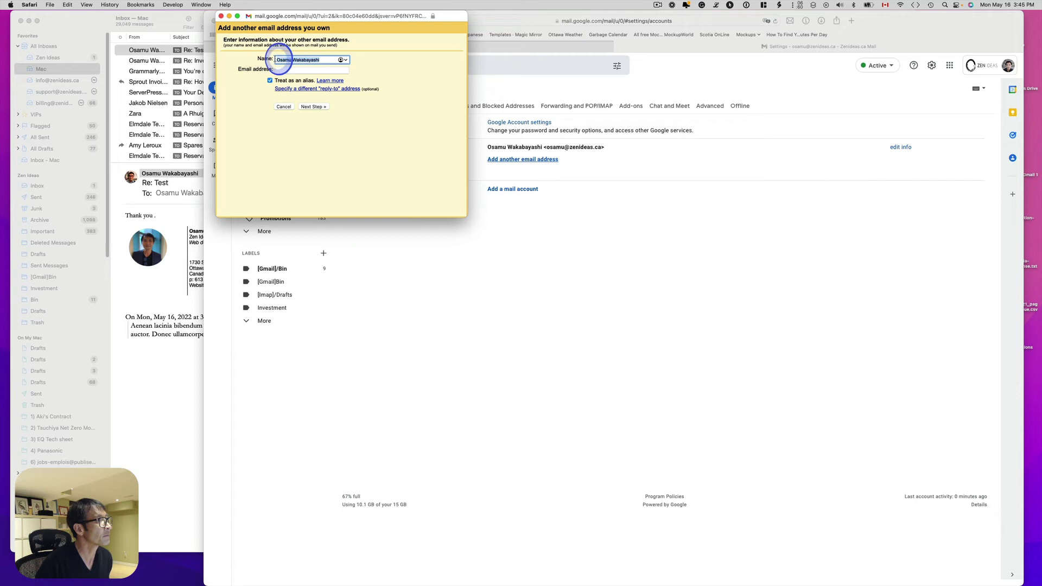
left_click_drag(277, 61, 334, 59)
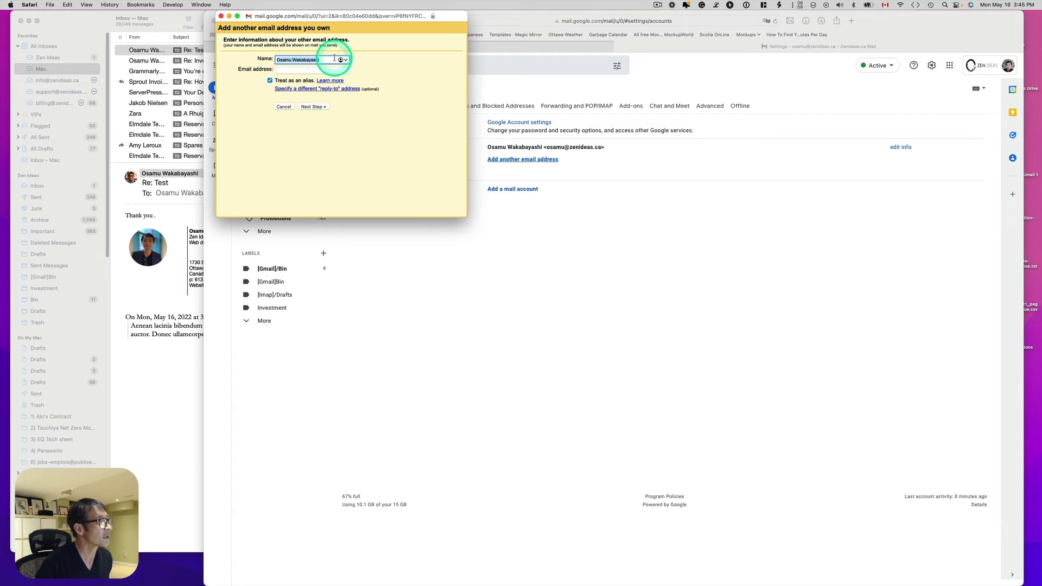
left_click(306, 53)
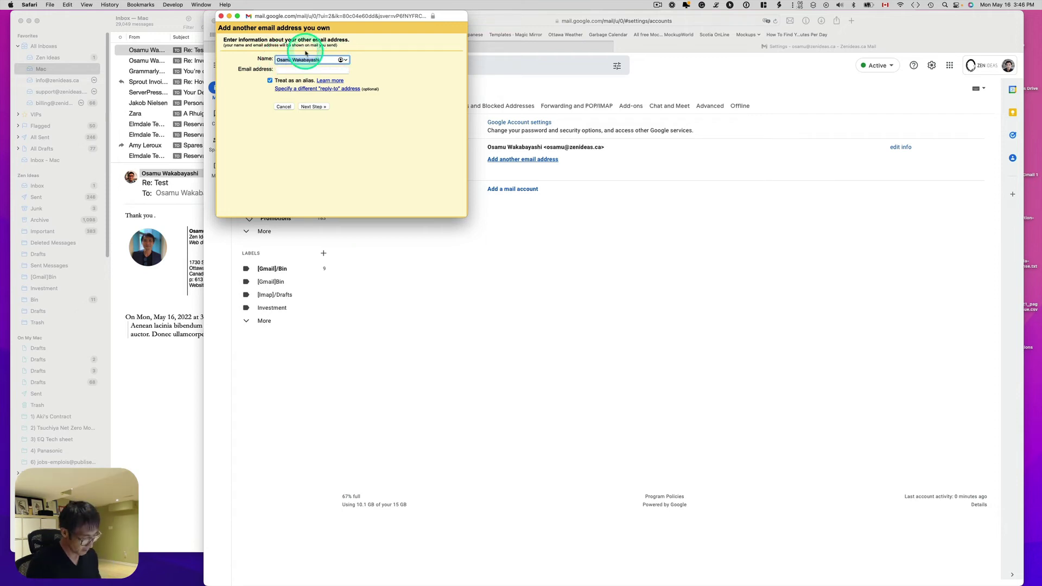
type("Zen Ideas Support")
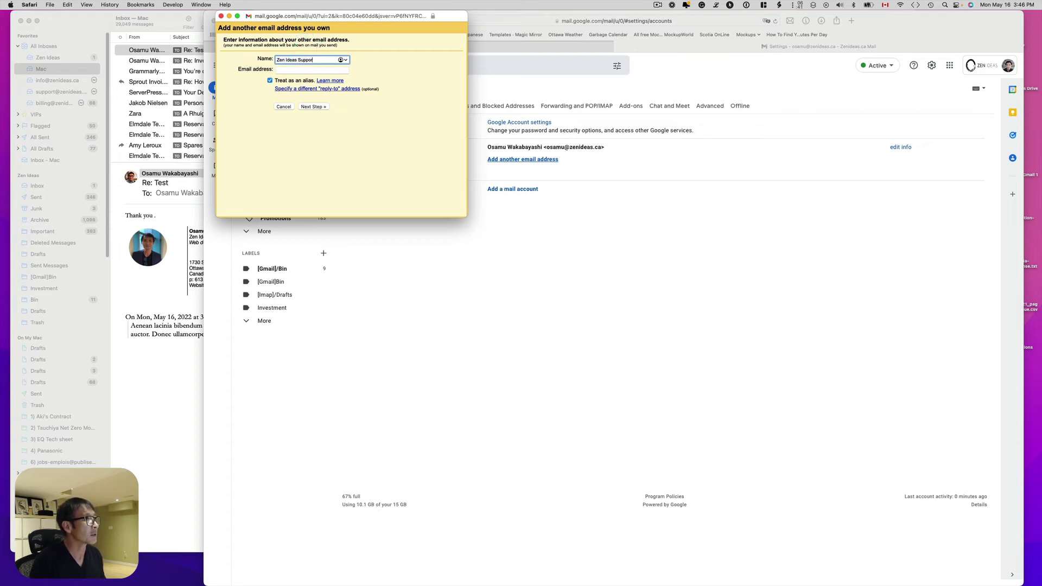
left_click(313, 69)
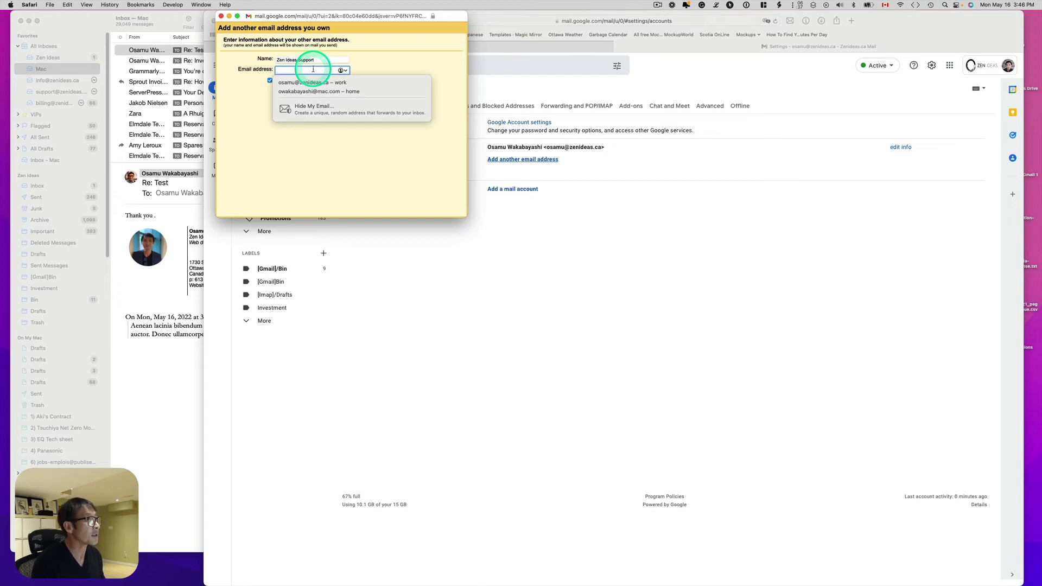
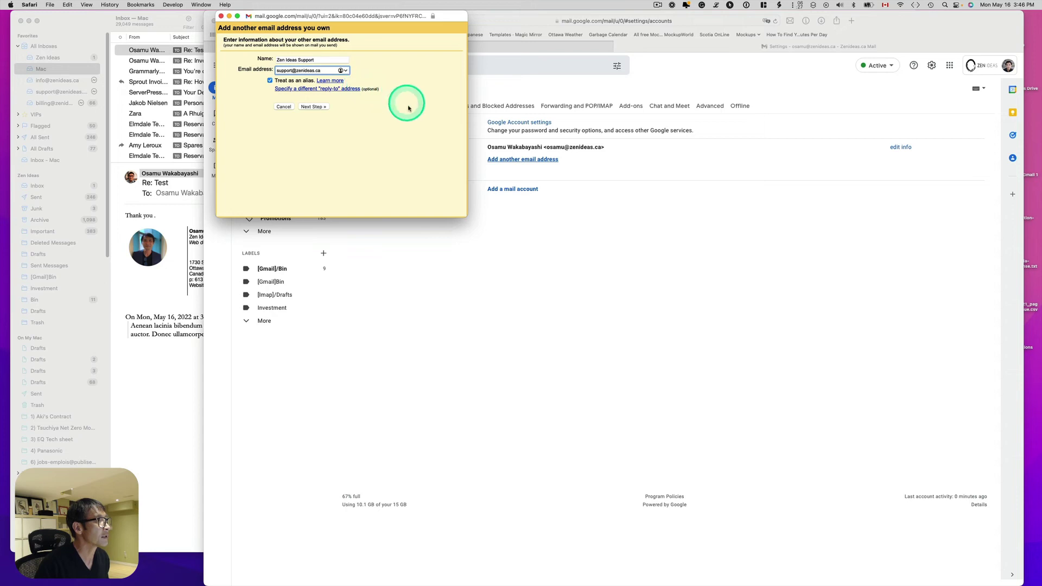
left_click(311, 108)
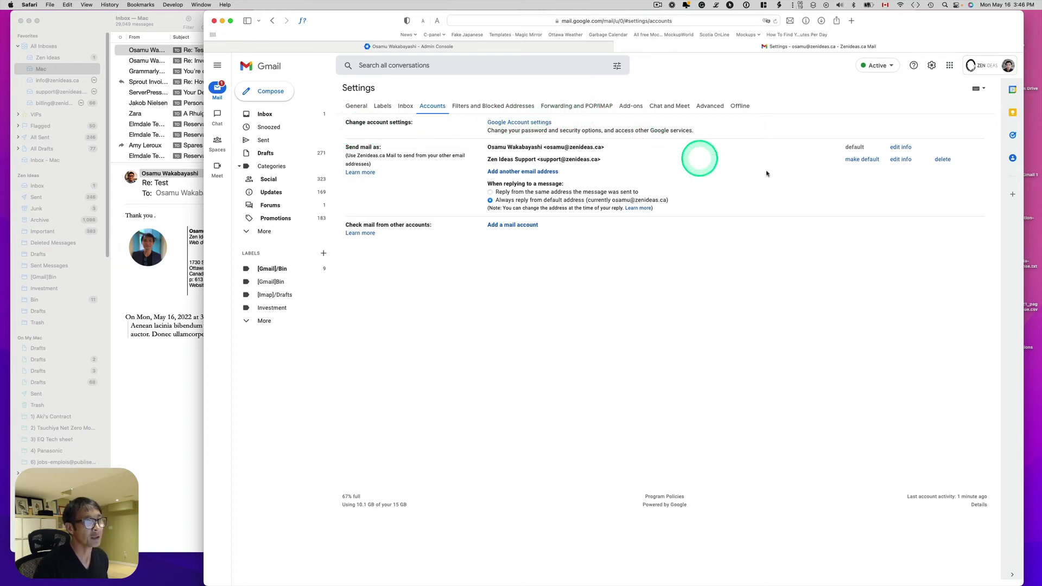
Add a send-as alias named Zen Ideas Billings for the billing address.
left_click(519, 171)
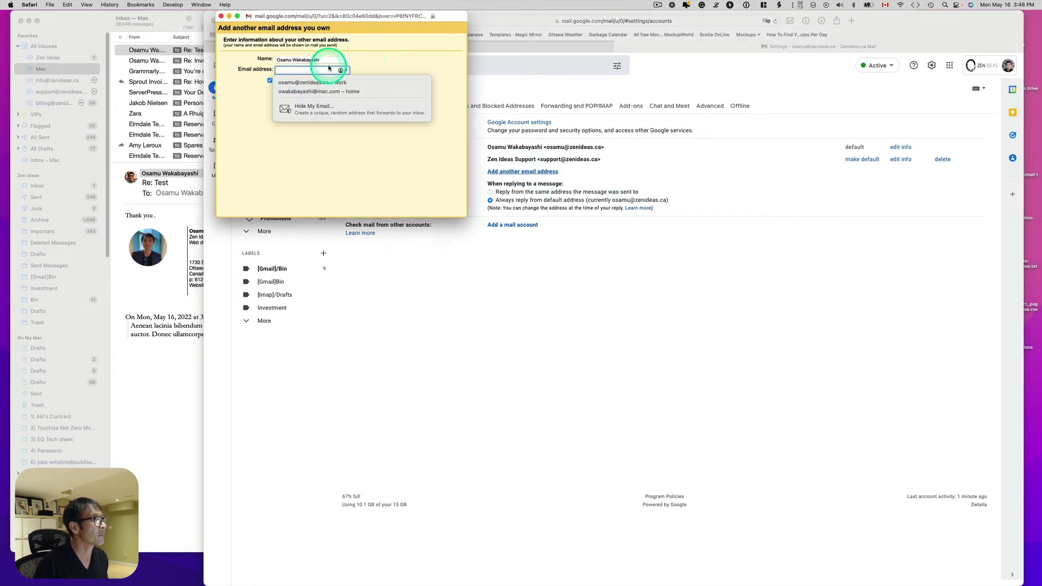
key("shift+Tab")
type("Ze")
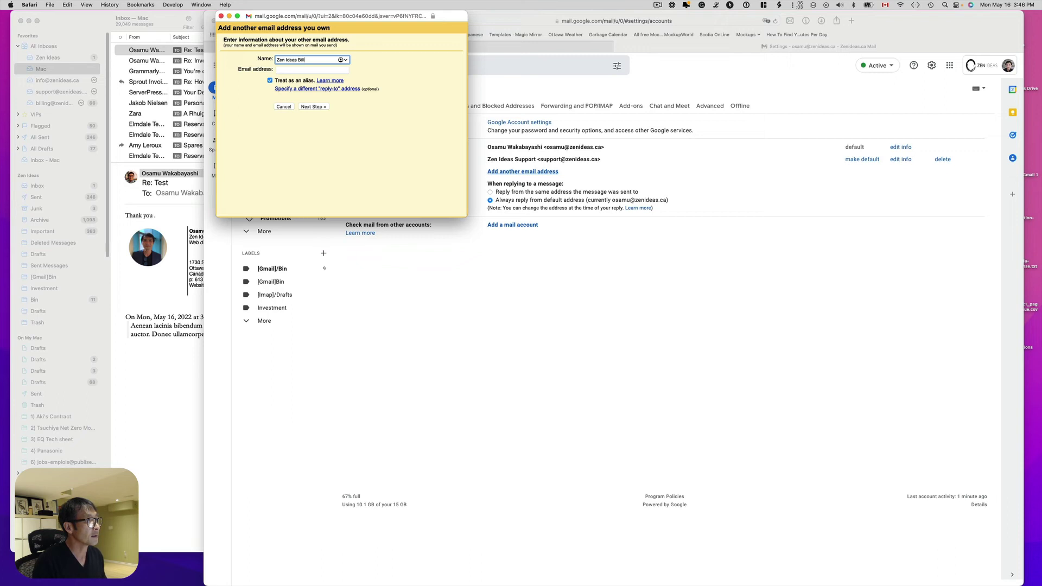
type("n Ideas Billings")
left_click(307, 70)
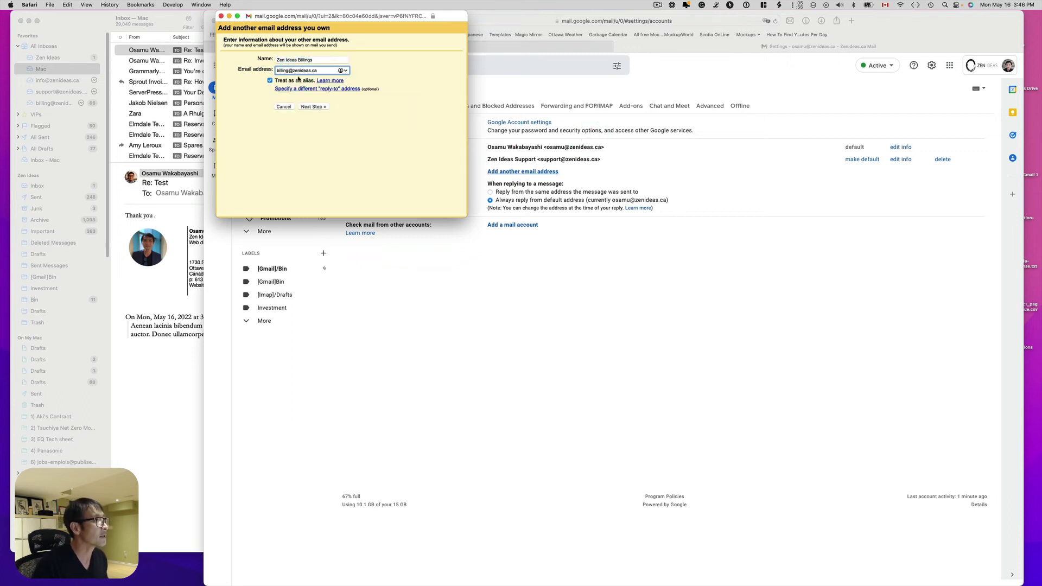
left_click(309, 106)
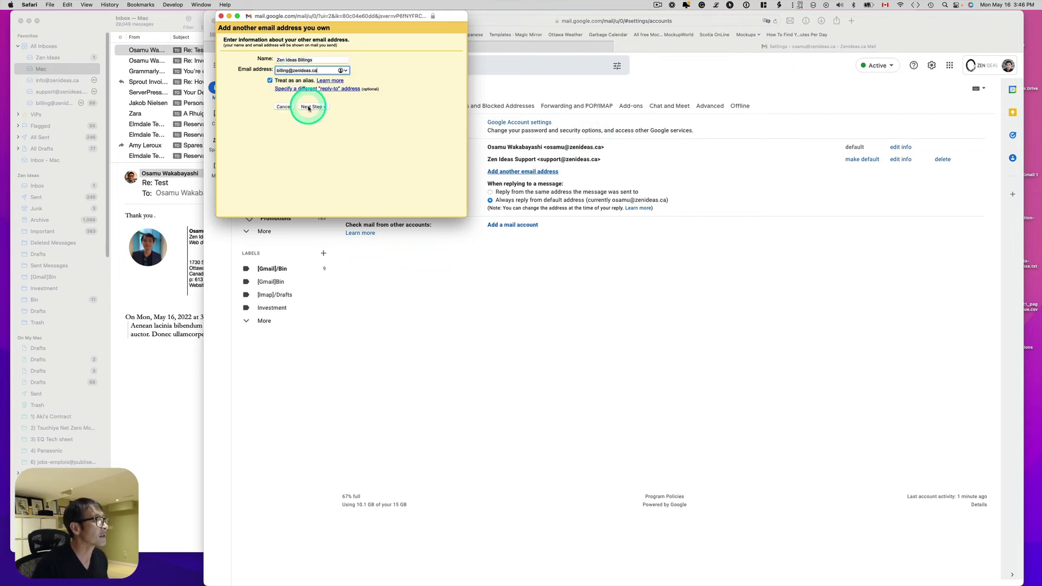
left_click(538, 189)
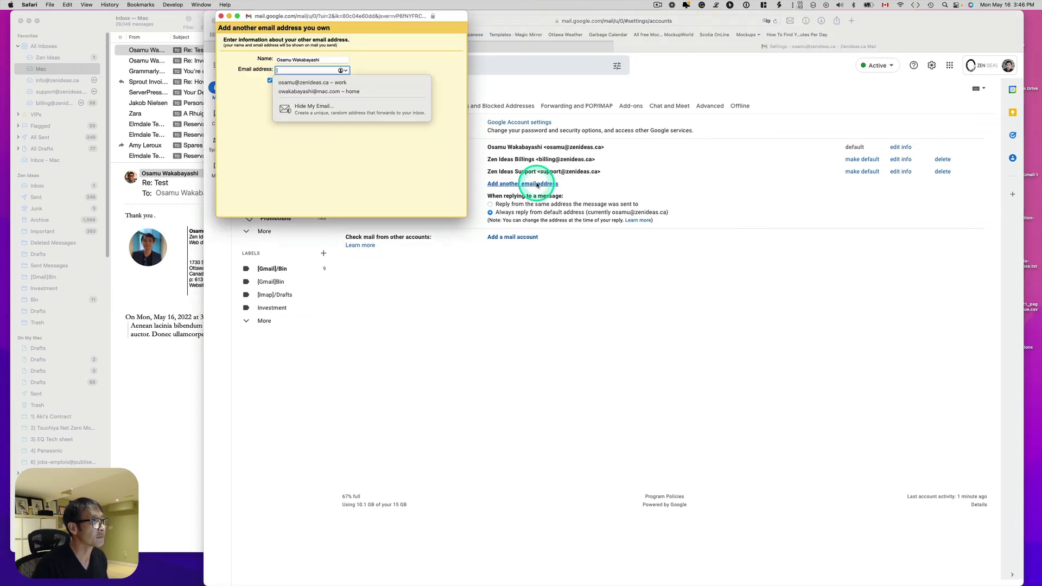
left_click(375, 44)
type("Ge")
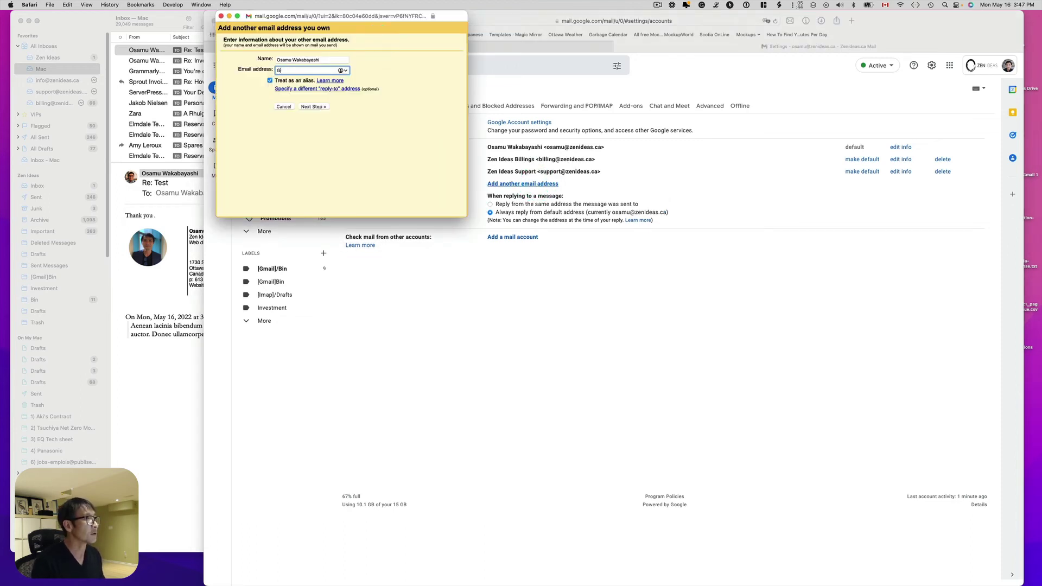
key("BackSpace")
triple_click(316, 60)
type("Zen Ideas General")
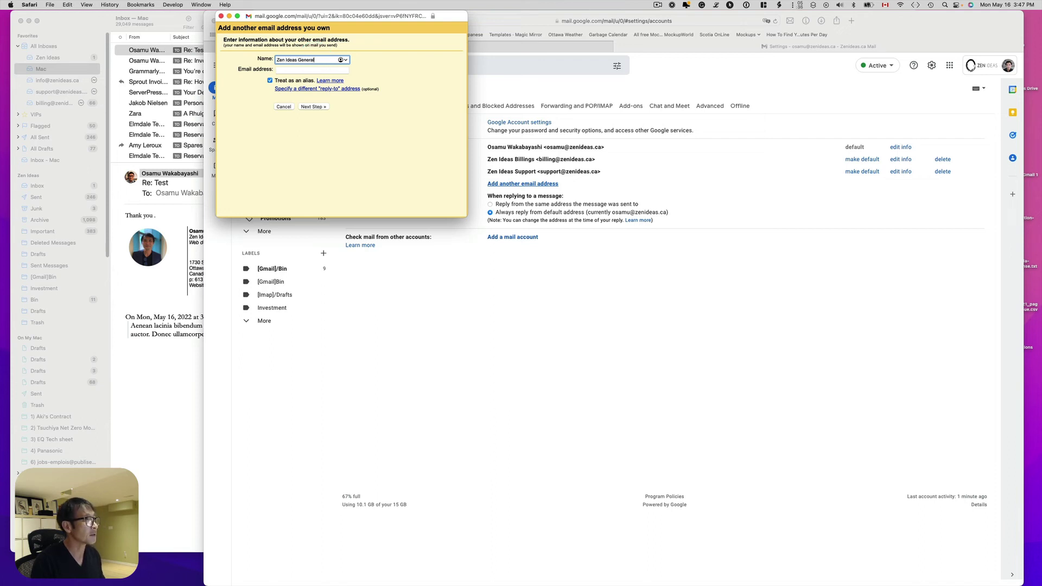
left_click(293, 69)
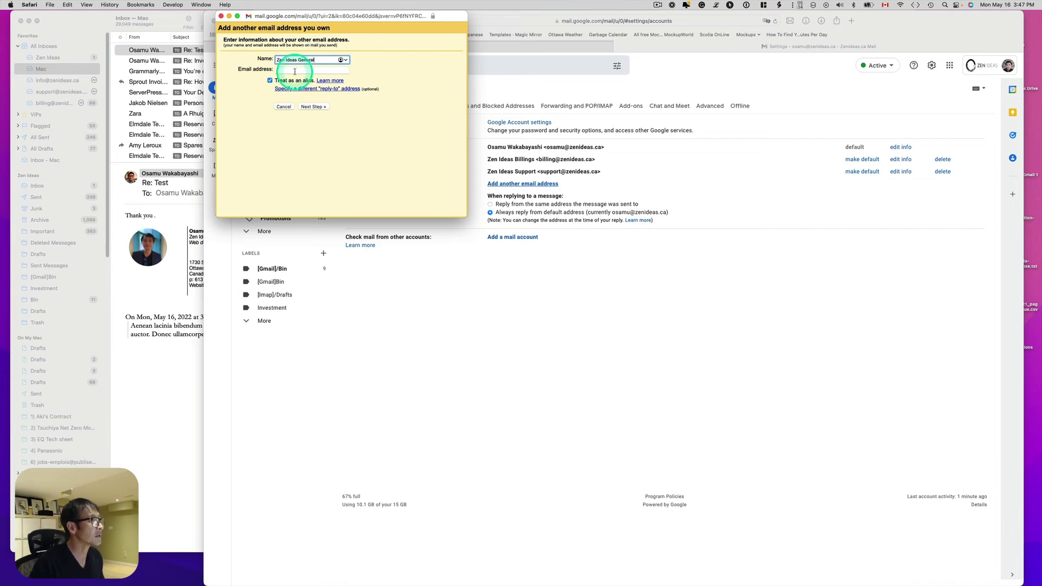
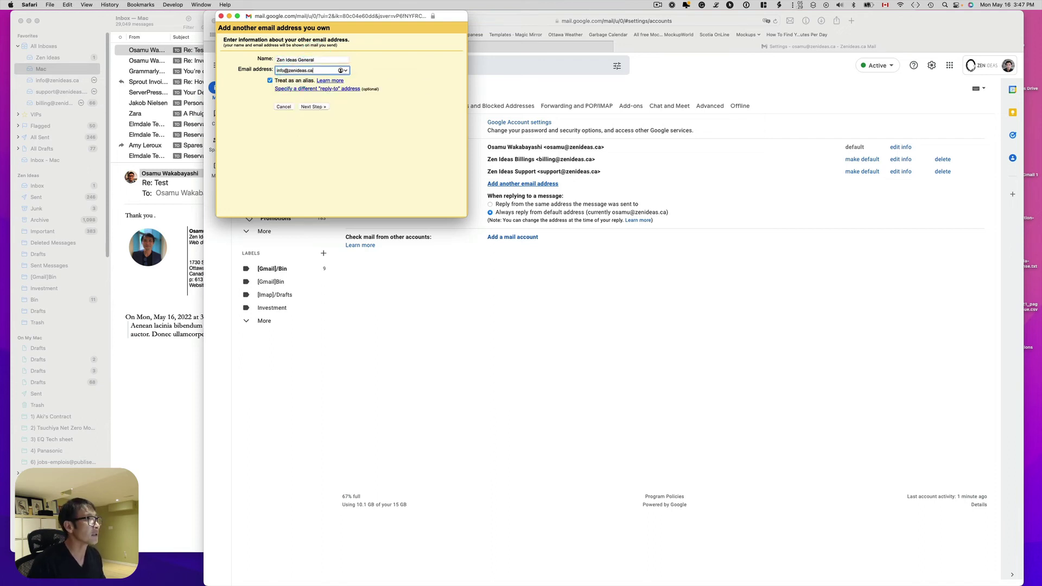
left_click(307, 106)
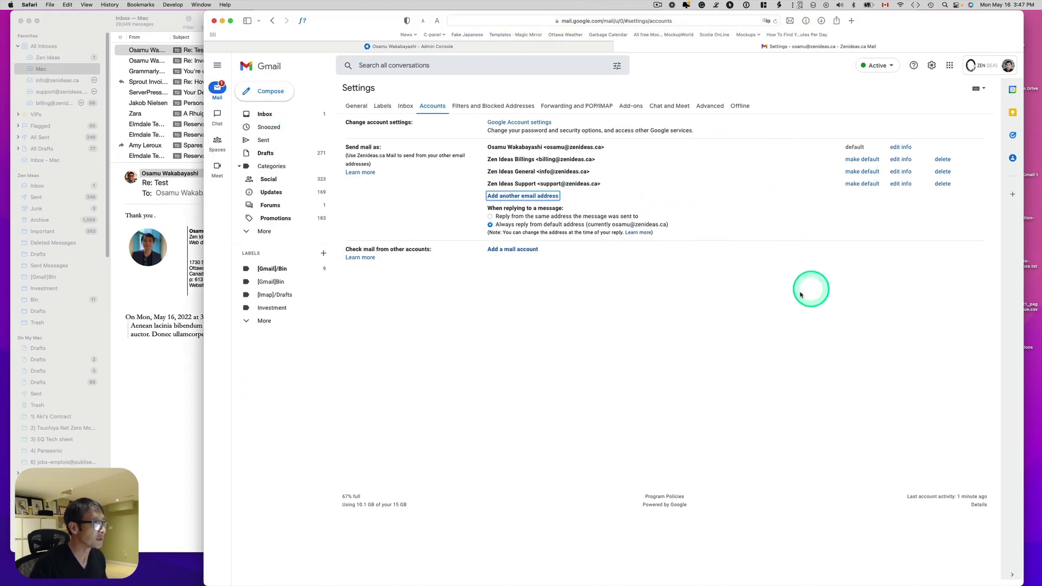
Start a reply to the first message of the Test conversation in the Inbox, showing the sender field.
left_click(266, 117)
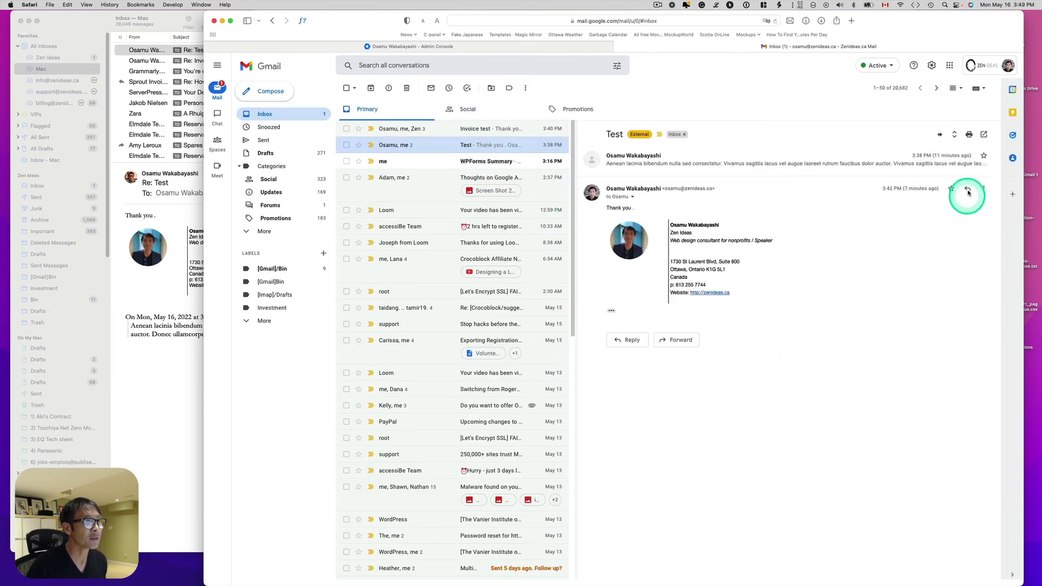
left_click(662, 164)
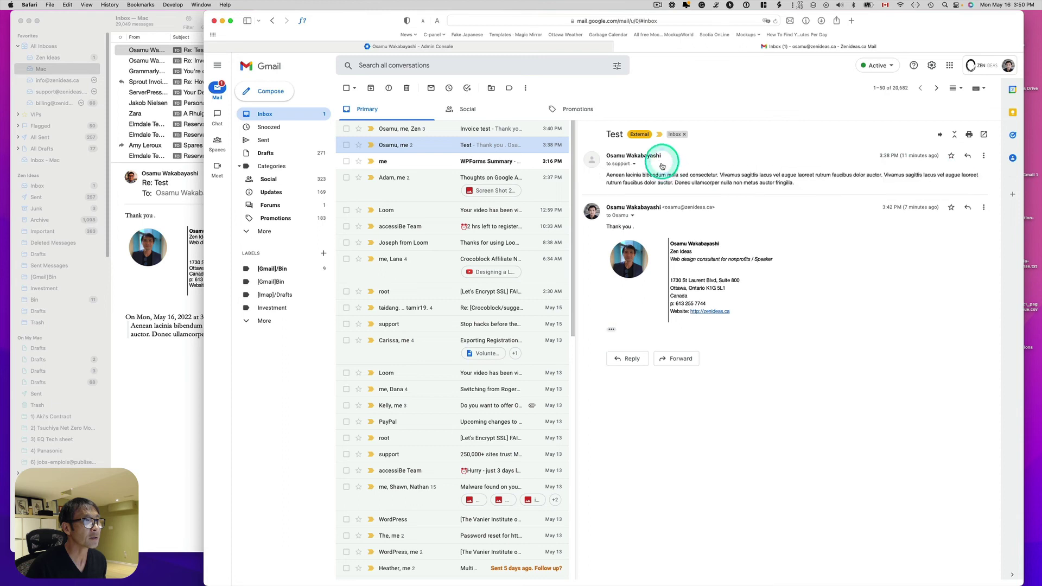
left_click(966, 156)
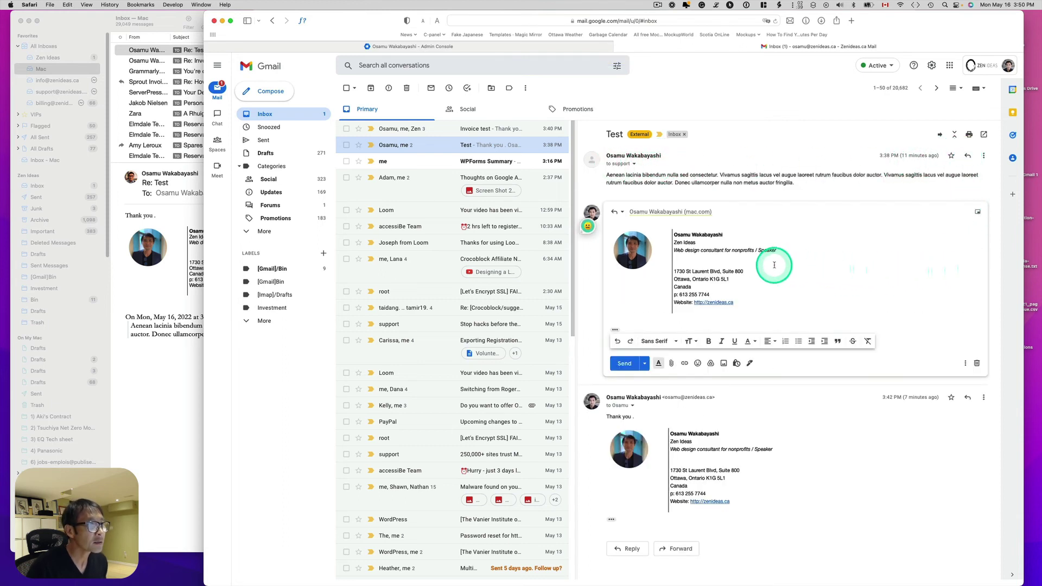
left_click(627, 217)
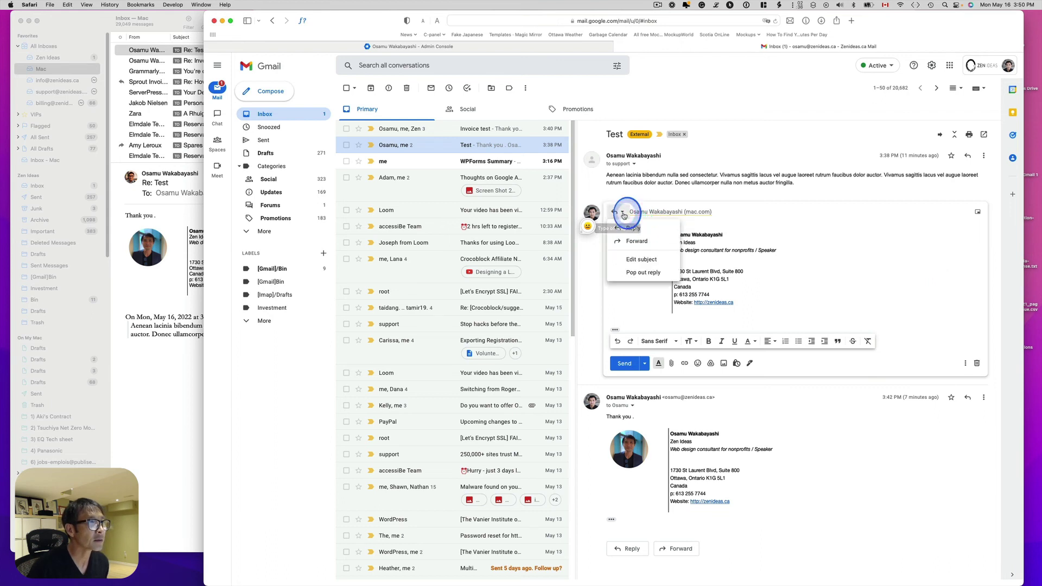
left_click(767, 217)
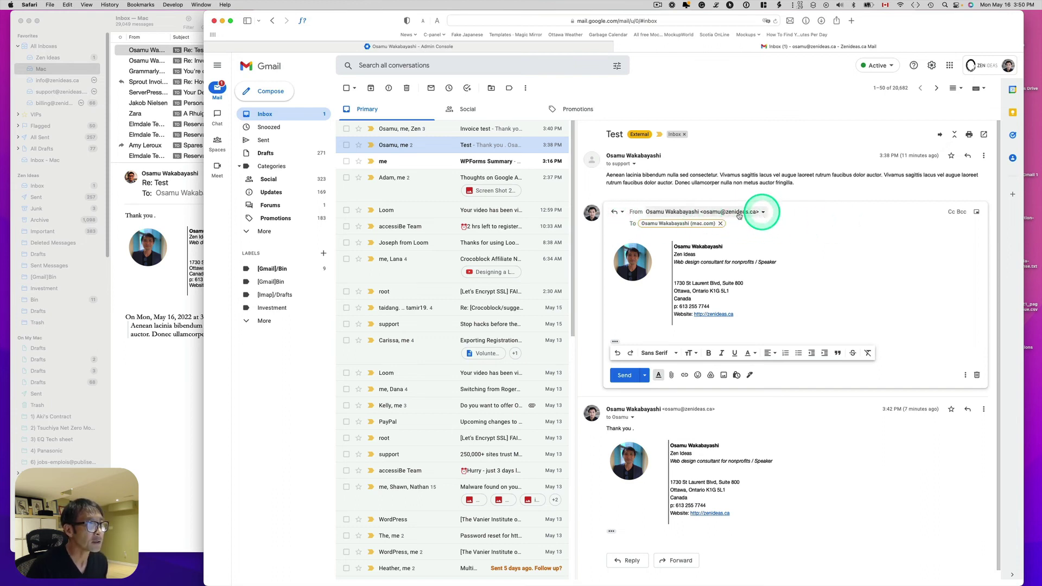
Send the reply 'Thank you again' from Zen Ideas Support.
left_click(765, 212)
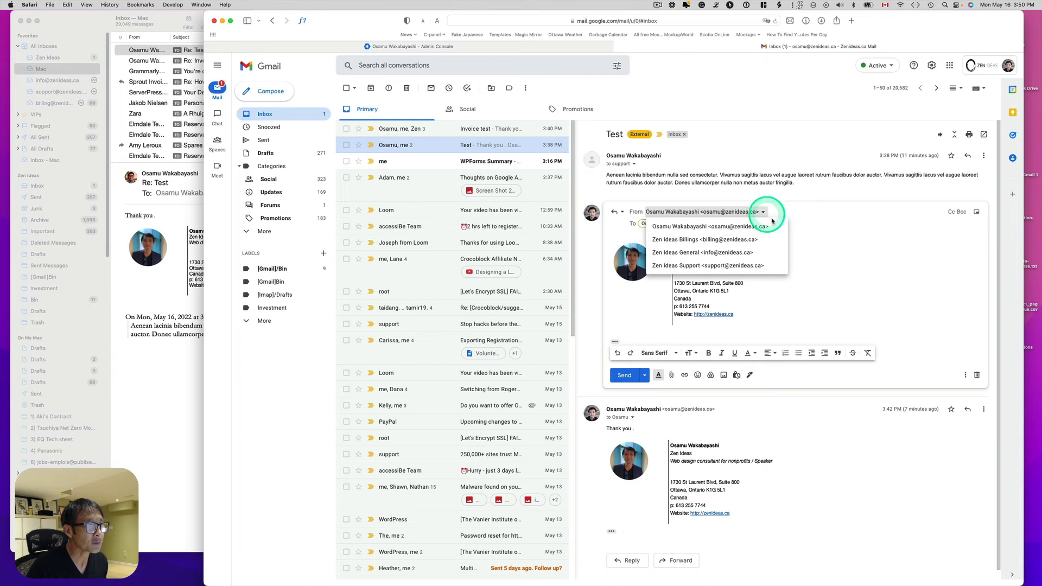
left_click(702, 266)
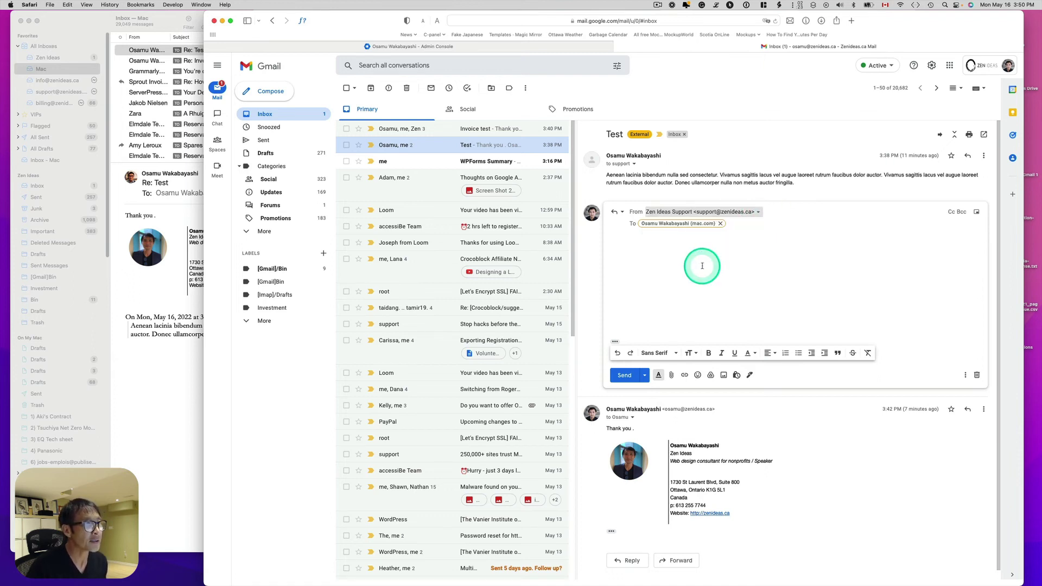
left_click(654, 258)
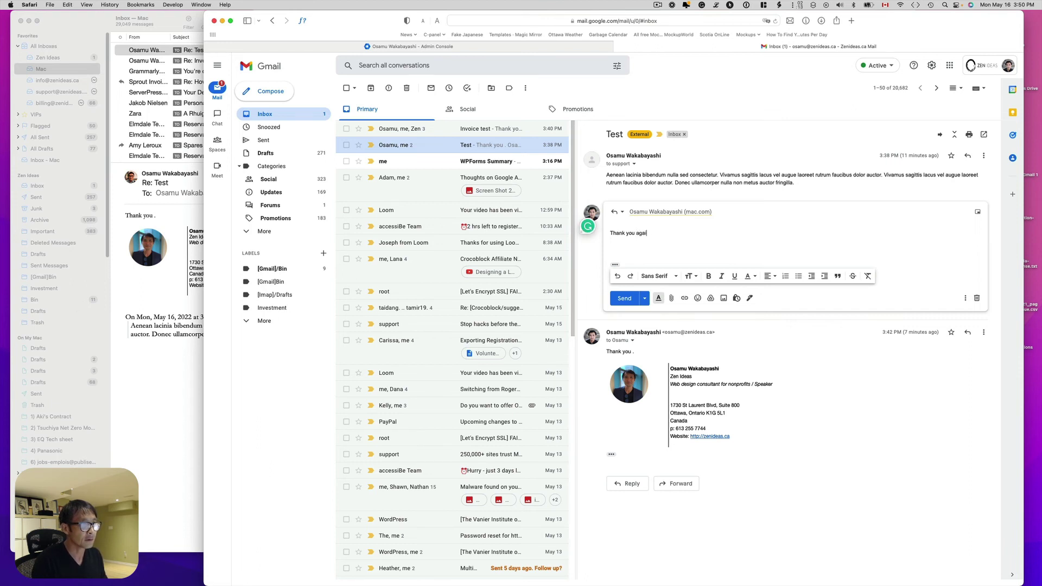
left_click(628, 298)
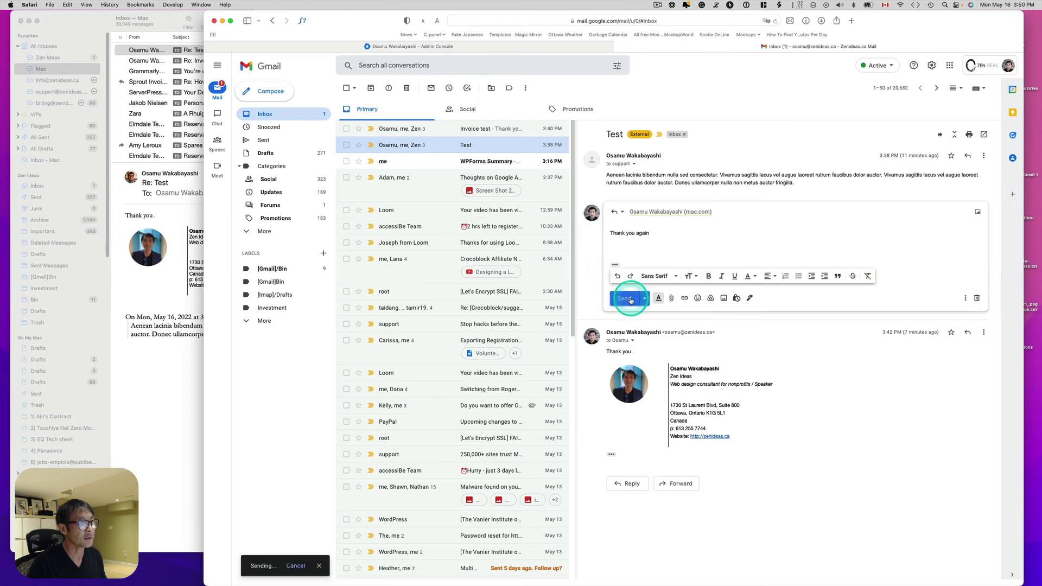
left_click(134, 406)
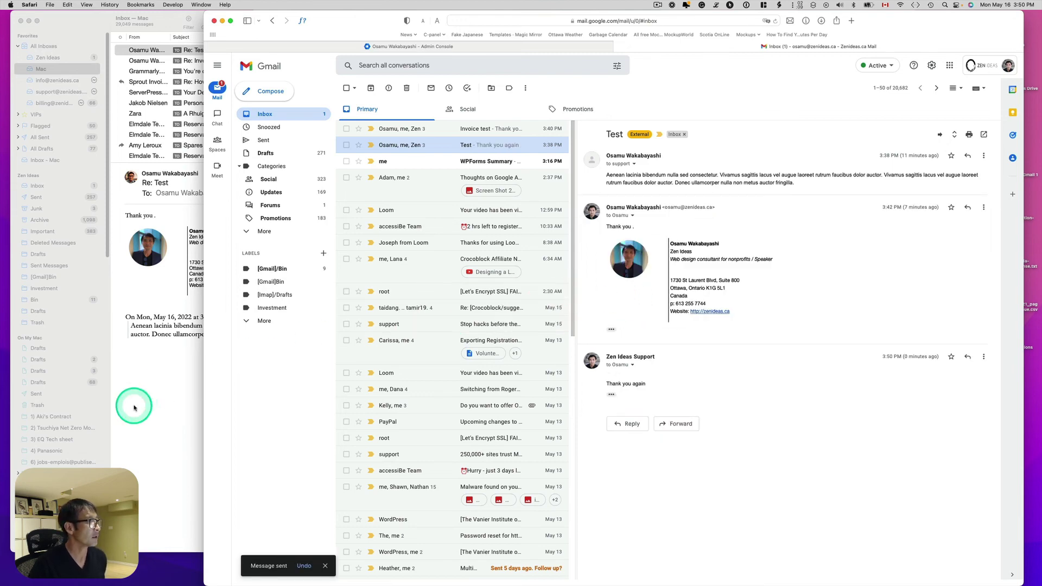
Fetch new mail in Apple Mail and check the Re: Test reply's sender address.
left_click(267, 54)
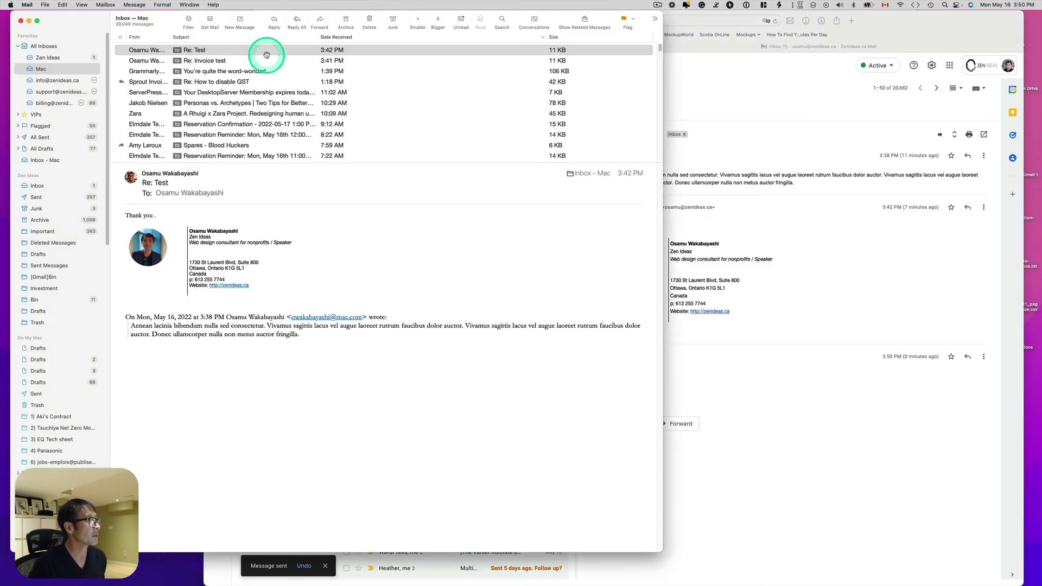
left_click(209, 21)
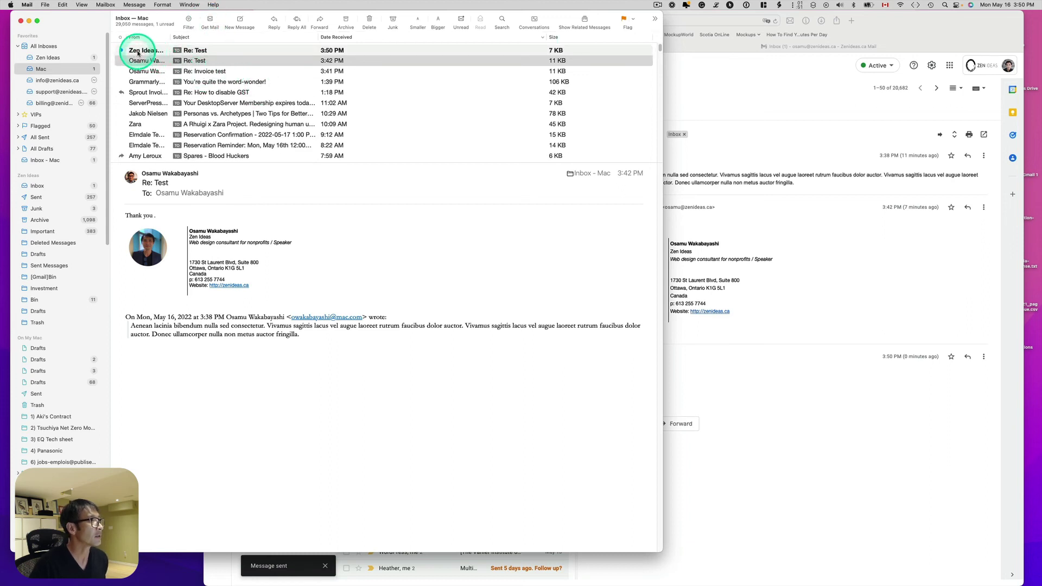
left_click_drag(169, 37, 215, 37)
left_click(172, 50)
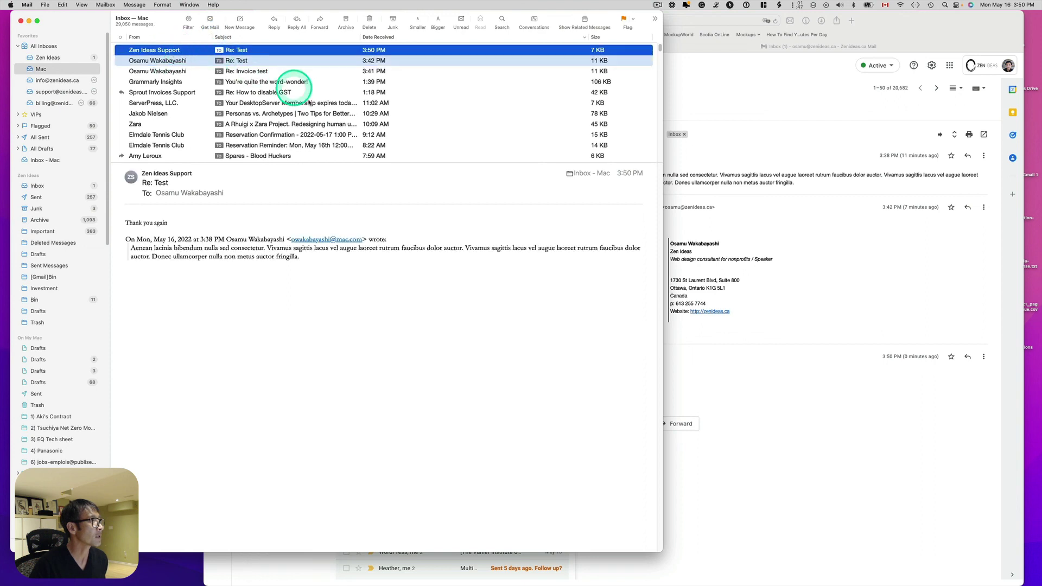
left_click(193, 172)
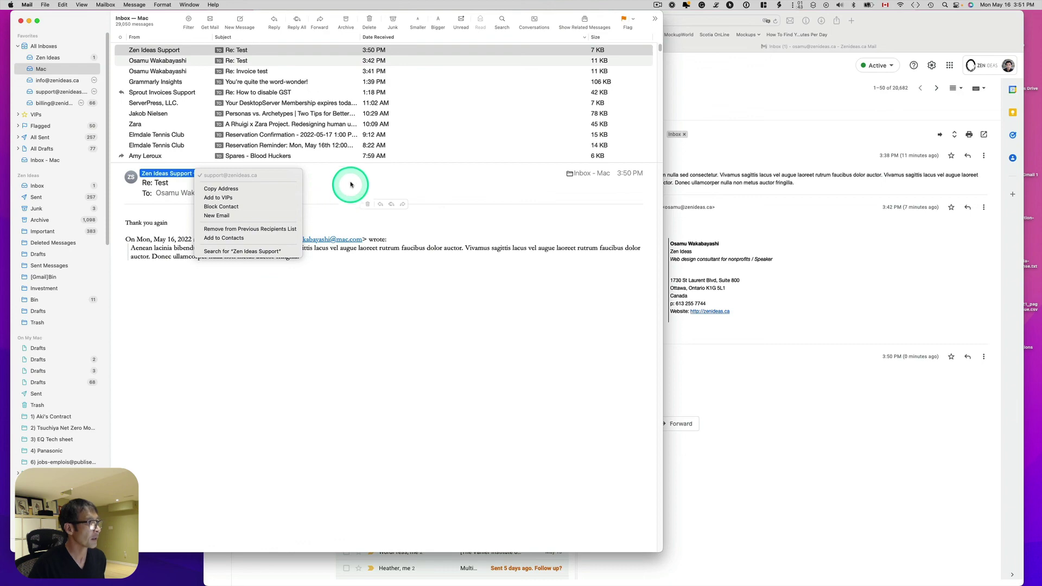
left_click(836, 397)
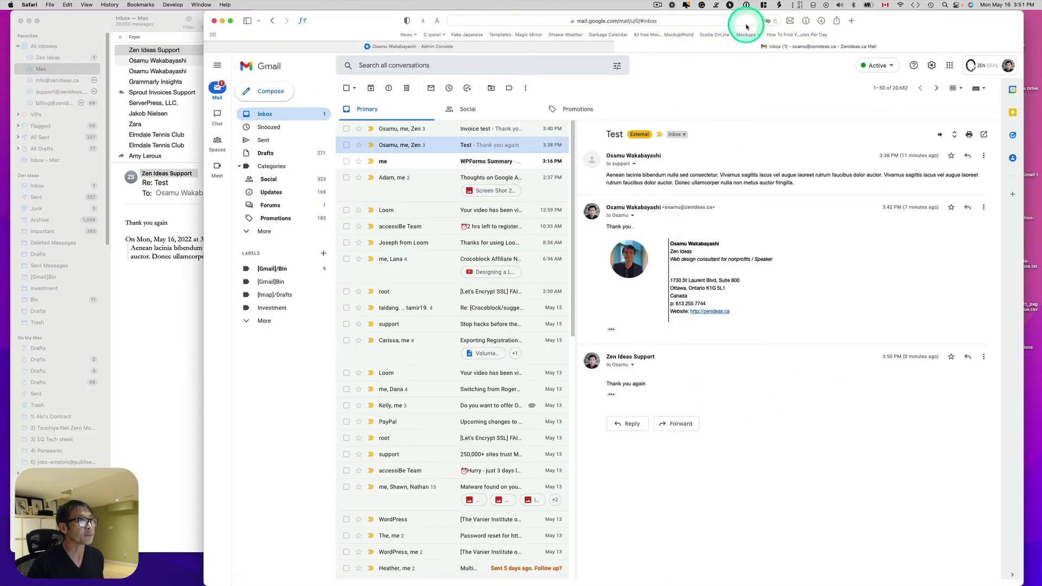